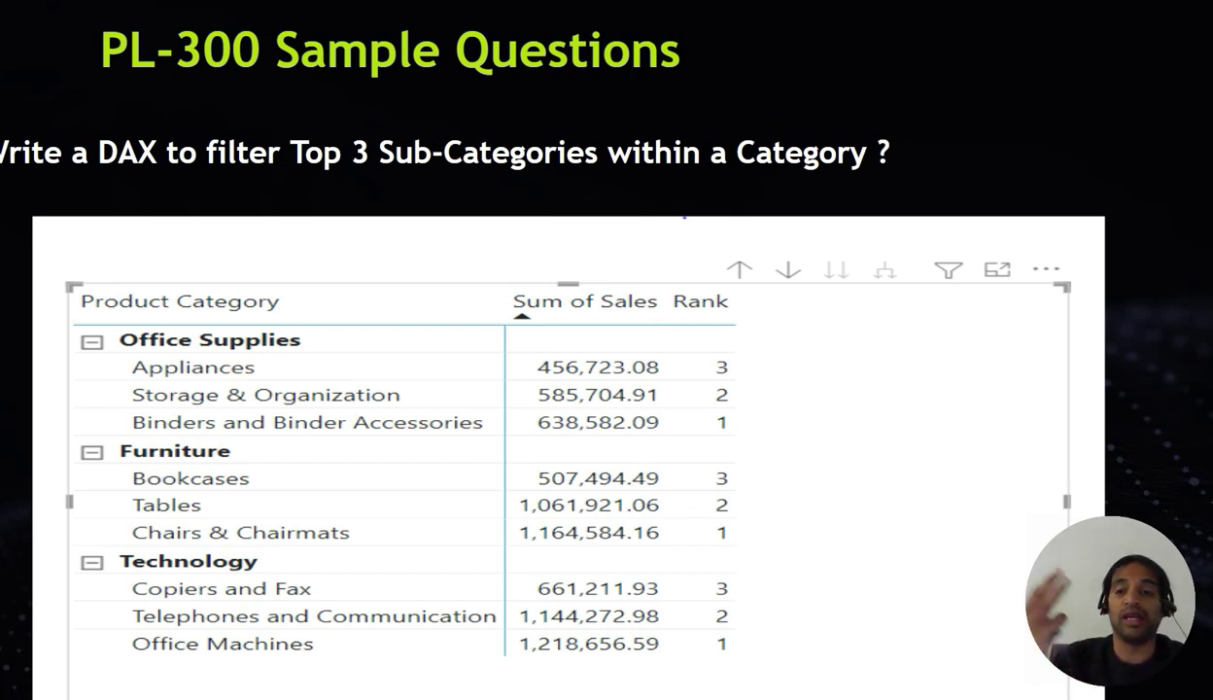
# Advance the sample-question slide to highlight the top sales value and the rank column.
pyautogui.press('Right')
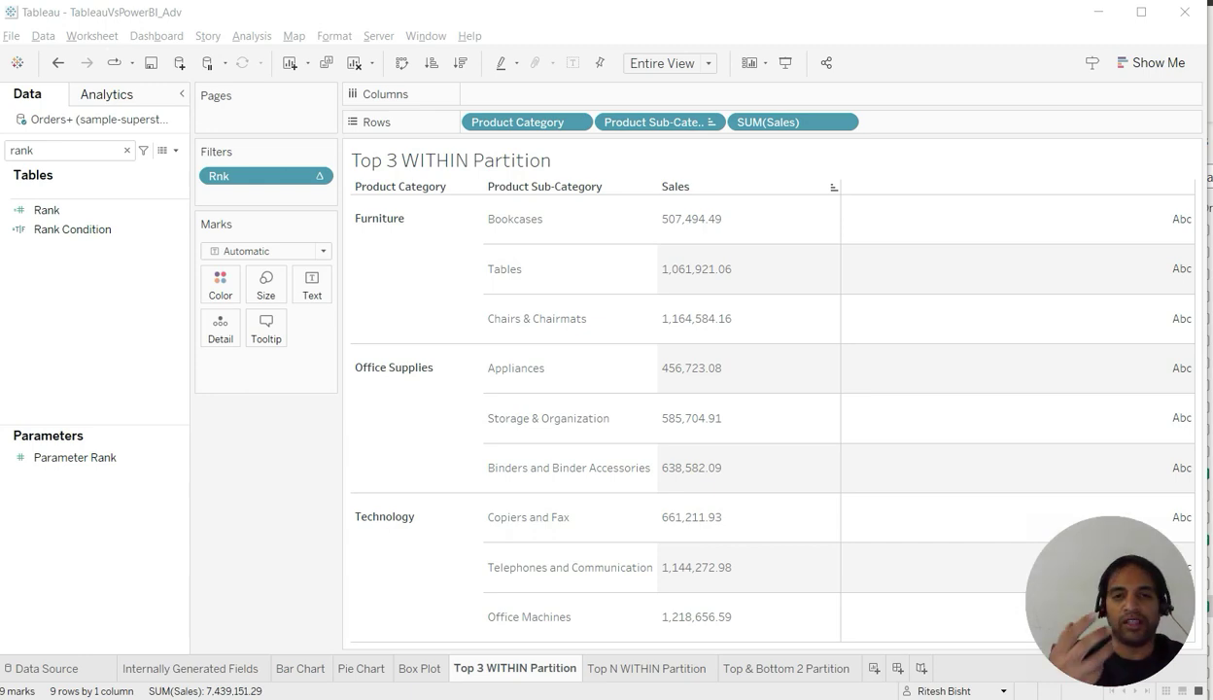
# Inspect Tableau's Rank field definition, RANK(sum([Sales])), then bring up Power BI's model view.
pyautogui.click(47, 209)
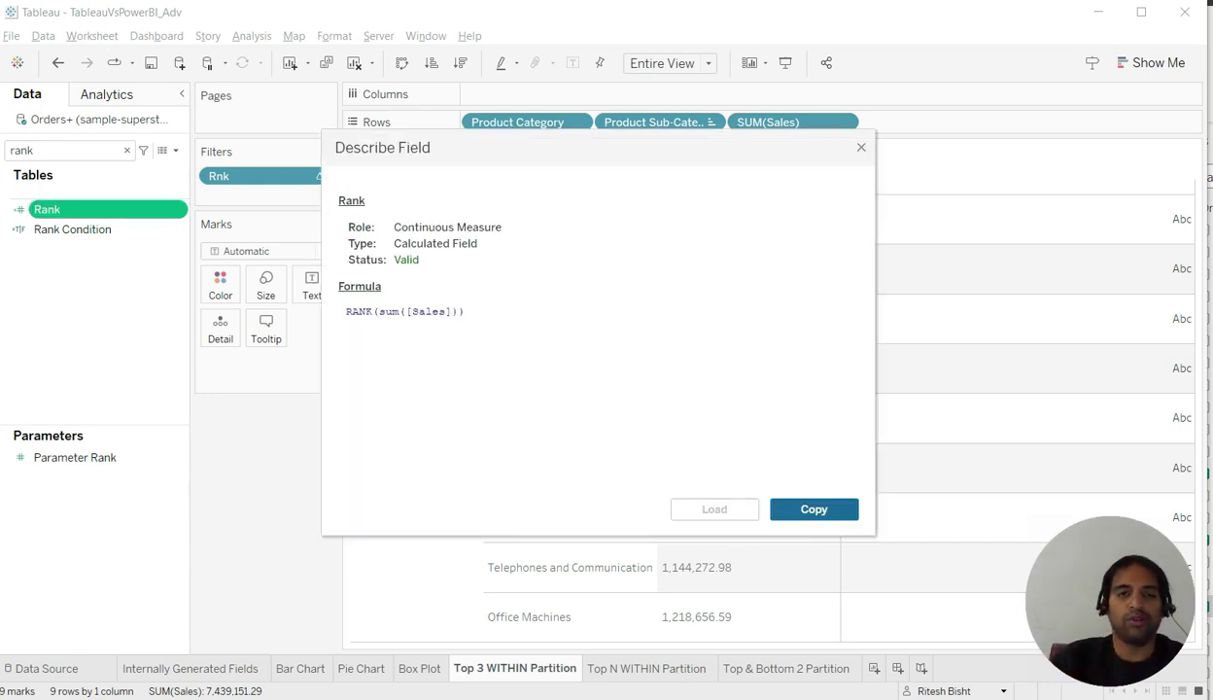
pyautogui.moveTo(408, 147); pyautogui.dragTo(954, 128)
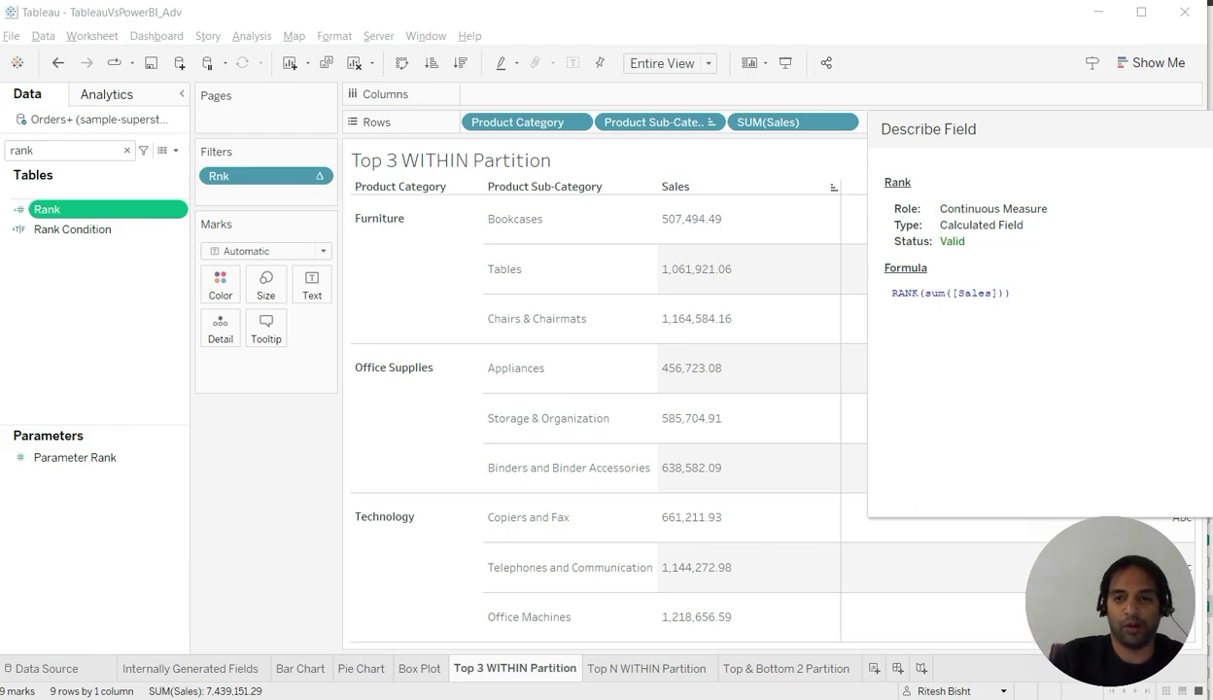
pyautogui.hotkey('alt', 'Tab')
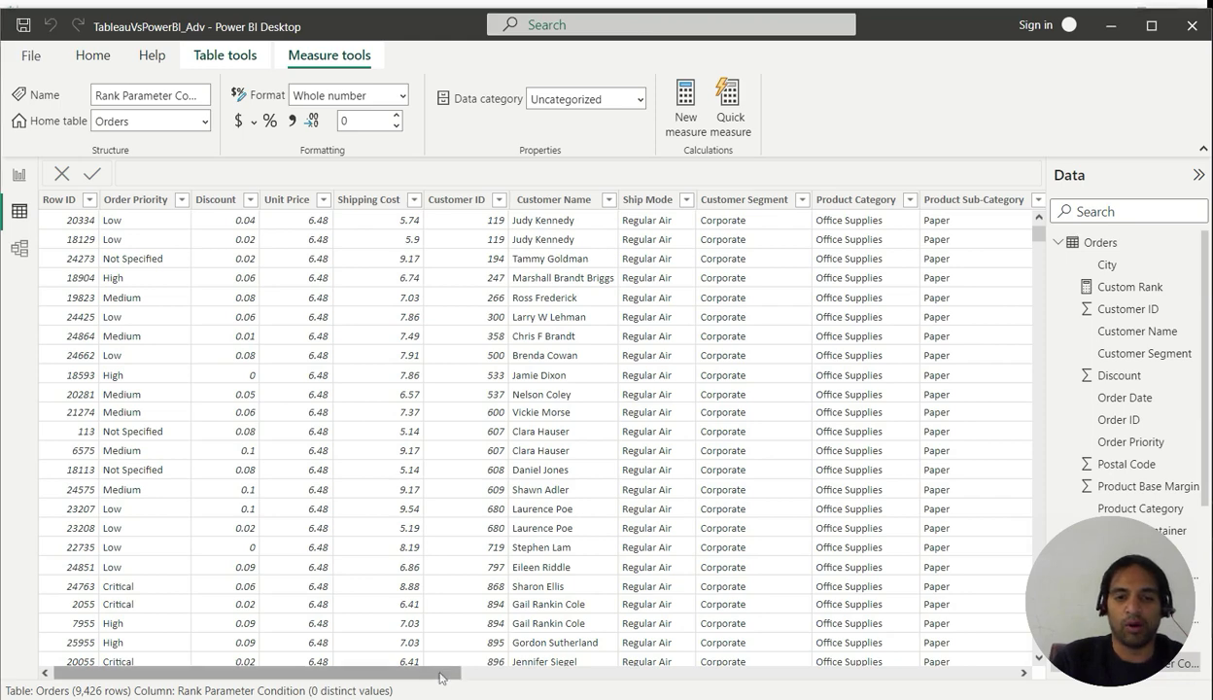
# Work on the Orders table in Data view and the duplicated Top 3 WITHIN Partition page.
pyautogui.moveTo(443, 671); pyautogui.dragTo(579, 687)
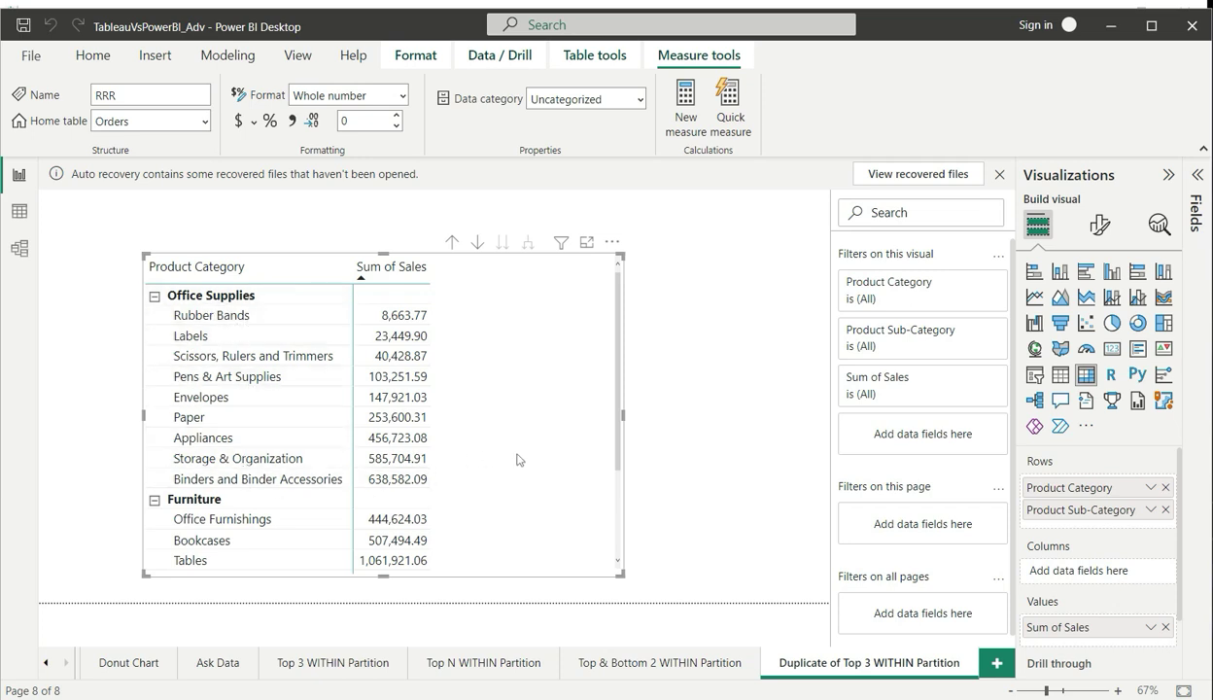
# Scroll through the duplicated page's sub-category sales matrix, then bring up the RANKX docs.
pyautogui.scroll(-5, 517, 447)
pyautogui.scroll(5, 518, 435)
pyautogui.scroll(-3, 518, 435)
pyautogui.scroll(3, 518, 435)
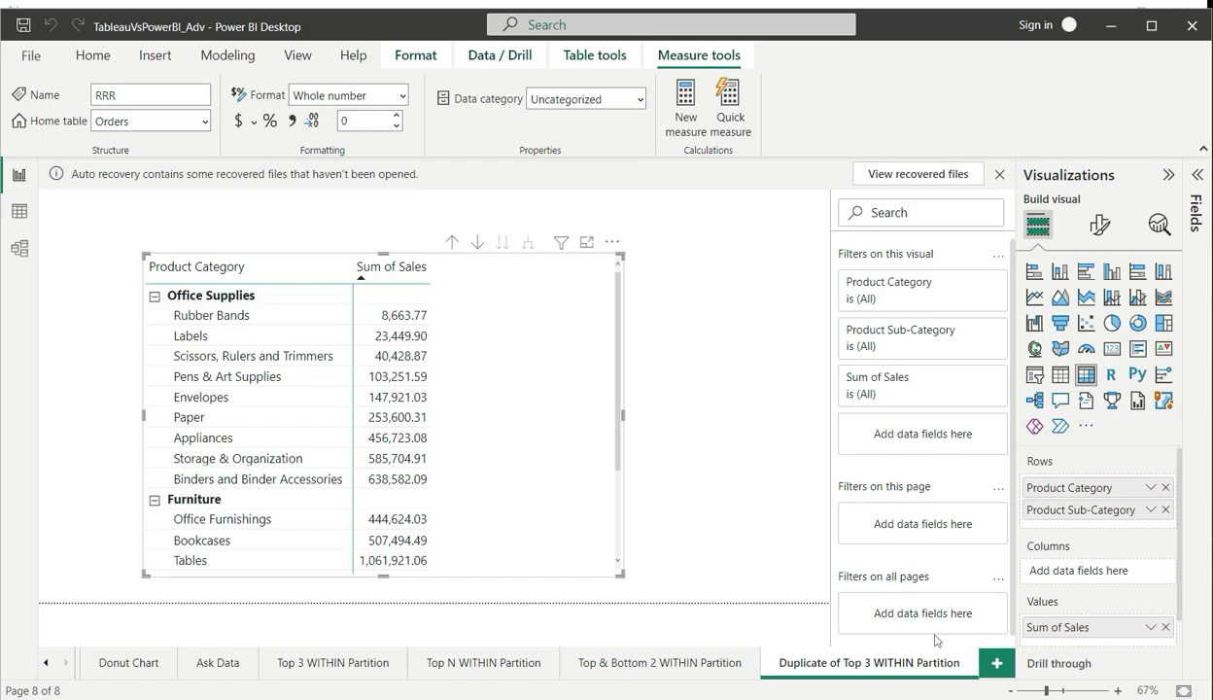
pyautogui.hotkey('alt', 'Tab')
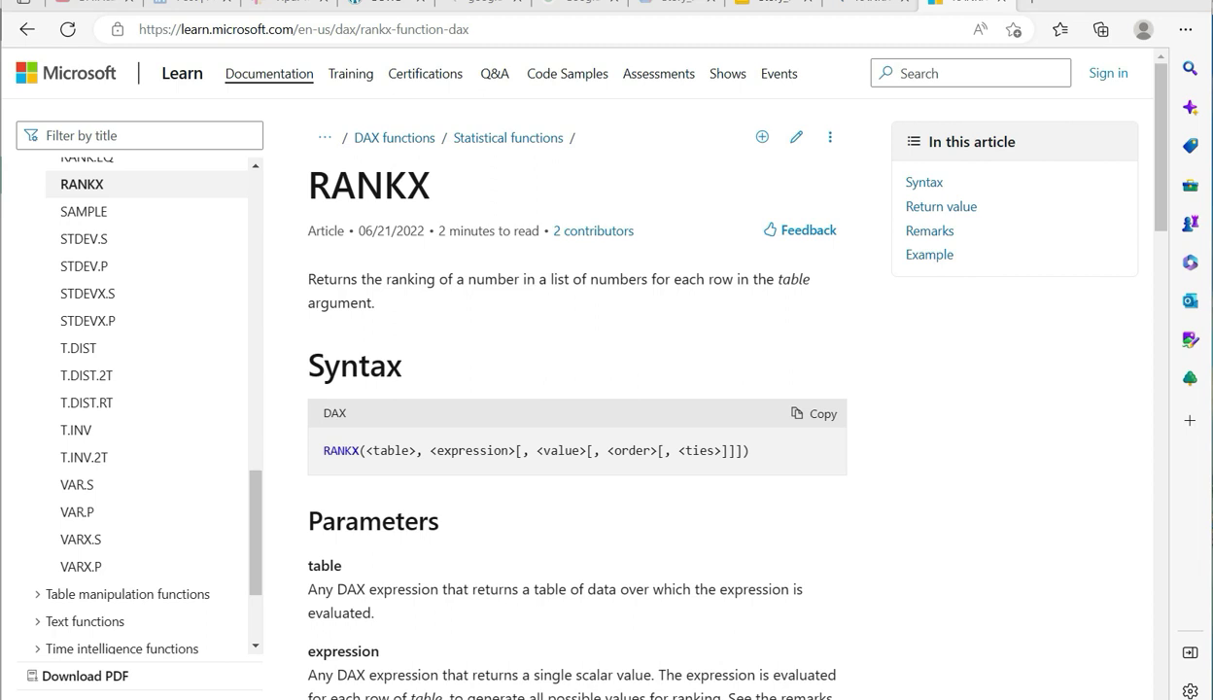
# Review the RANKX syntax on Microsoft Learn, outlining the order argument, then return to Power BI.
pyautogui.scroll(-1, 401, 510)
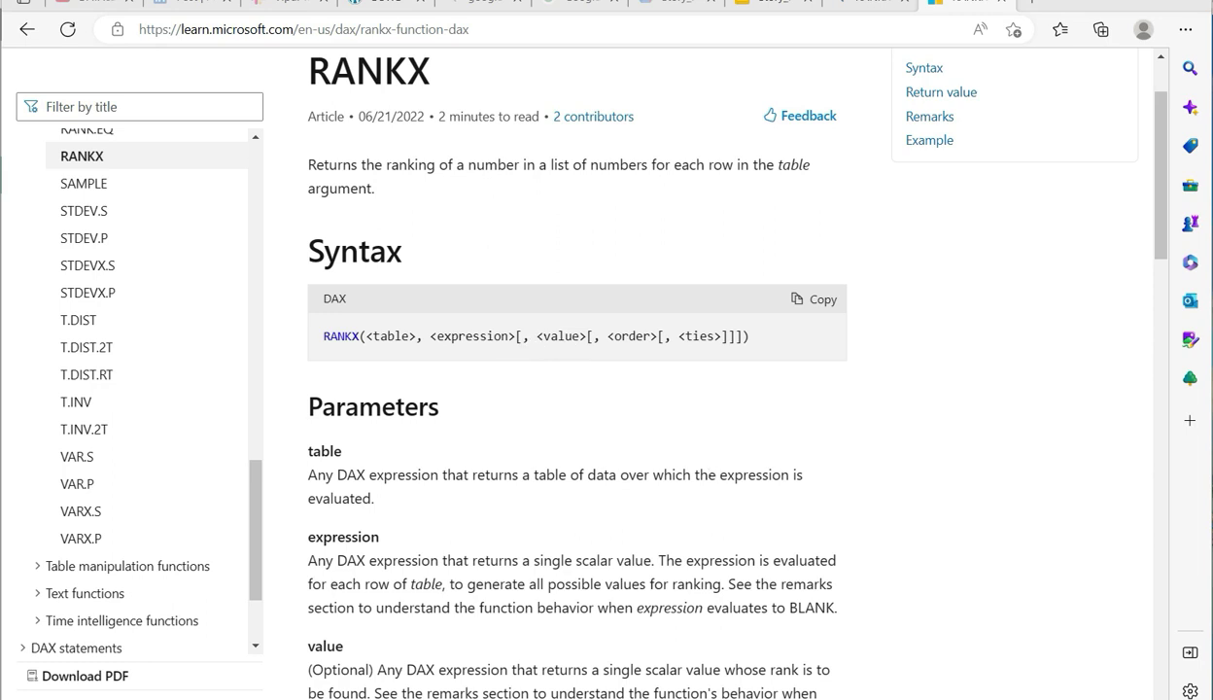
pyautogui.scroll(-1, 578, 388)
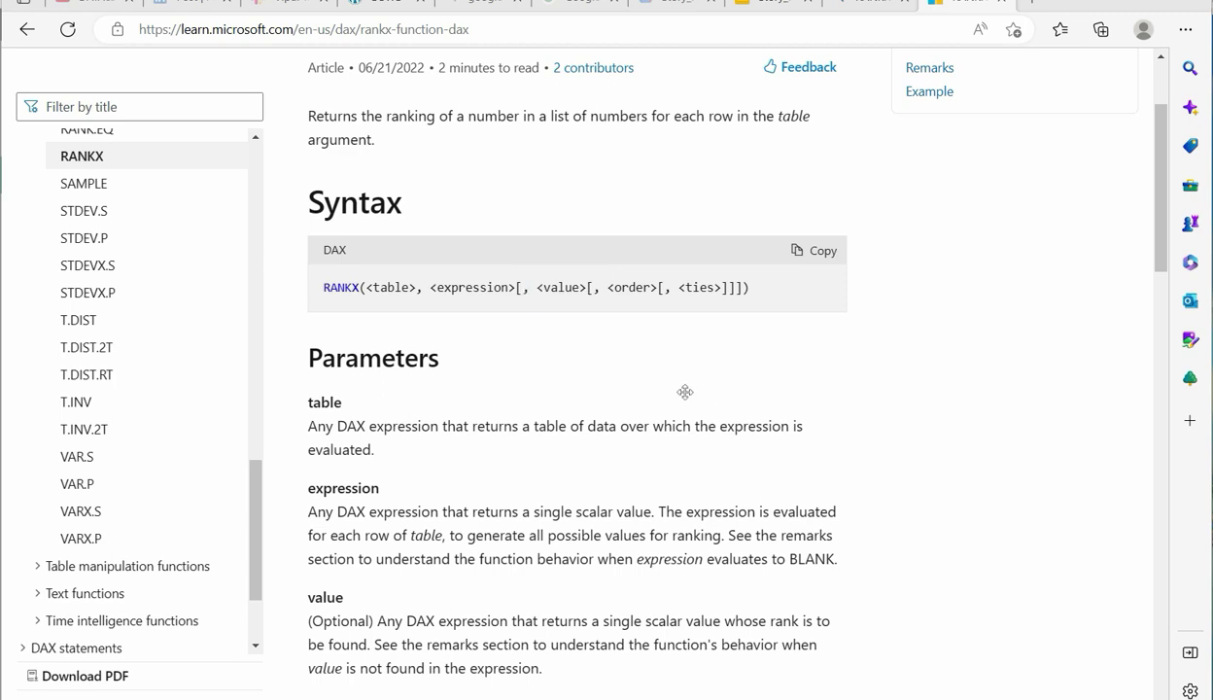
pyautogui.moveTo(602, 273)
pyautogui.mouseDown()
pyautogui.moveTo(613, 299)
pyautogui.moveTo(667, 302)
pyautogui.mouseUp()
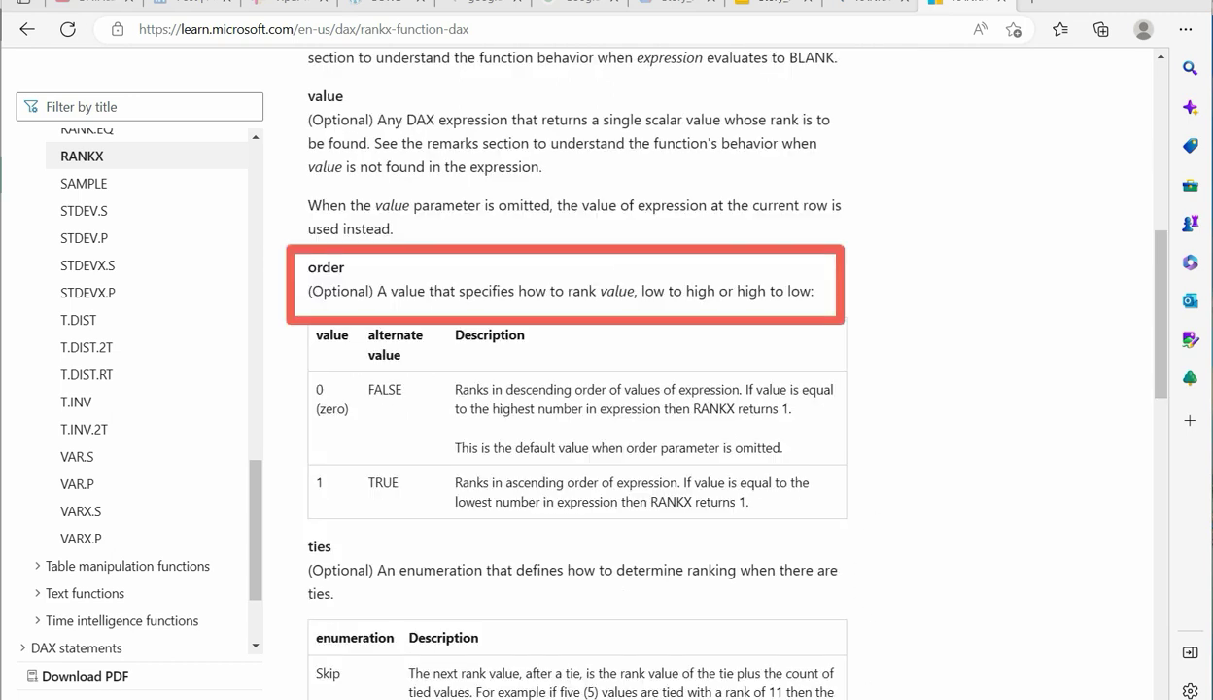
pyautogui.scroll(-3, 578, 389)
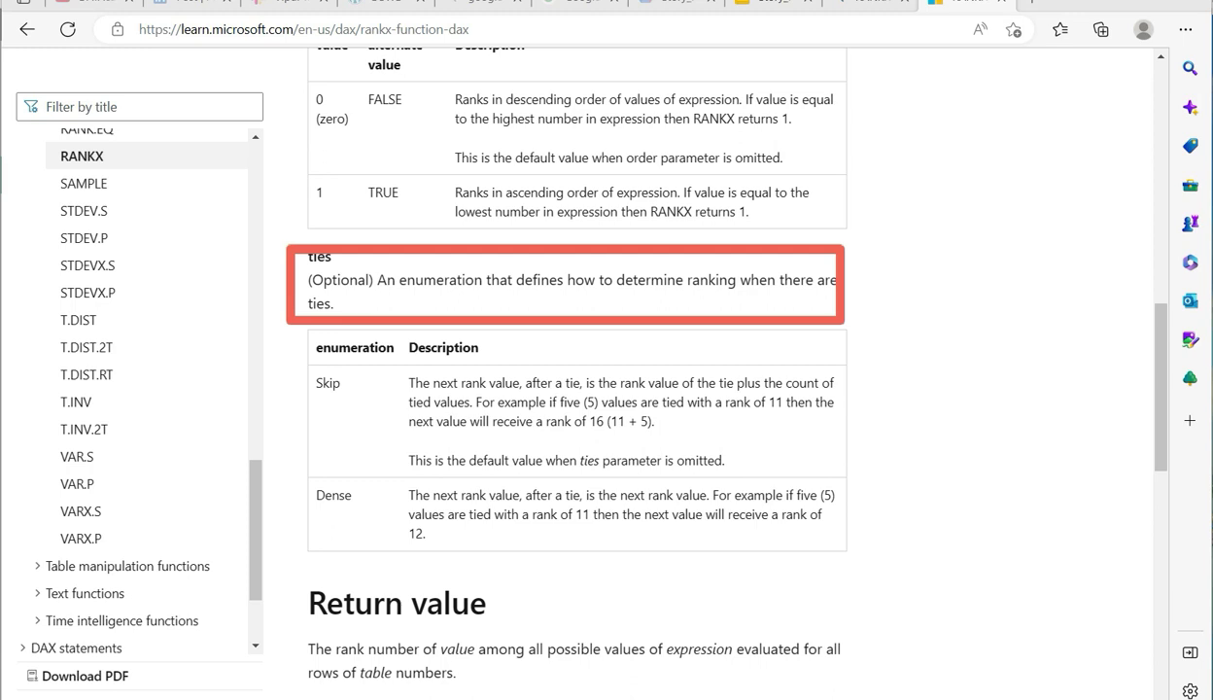
pyautogui.scroll(10, 577, 388)
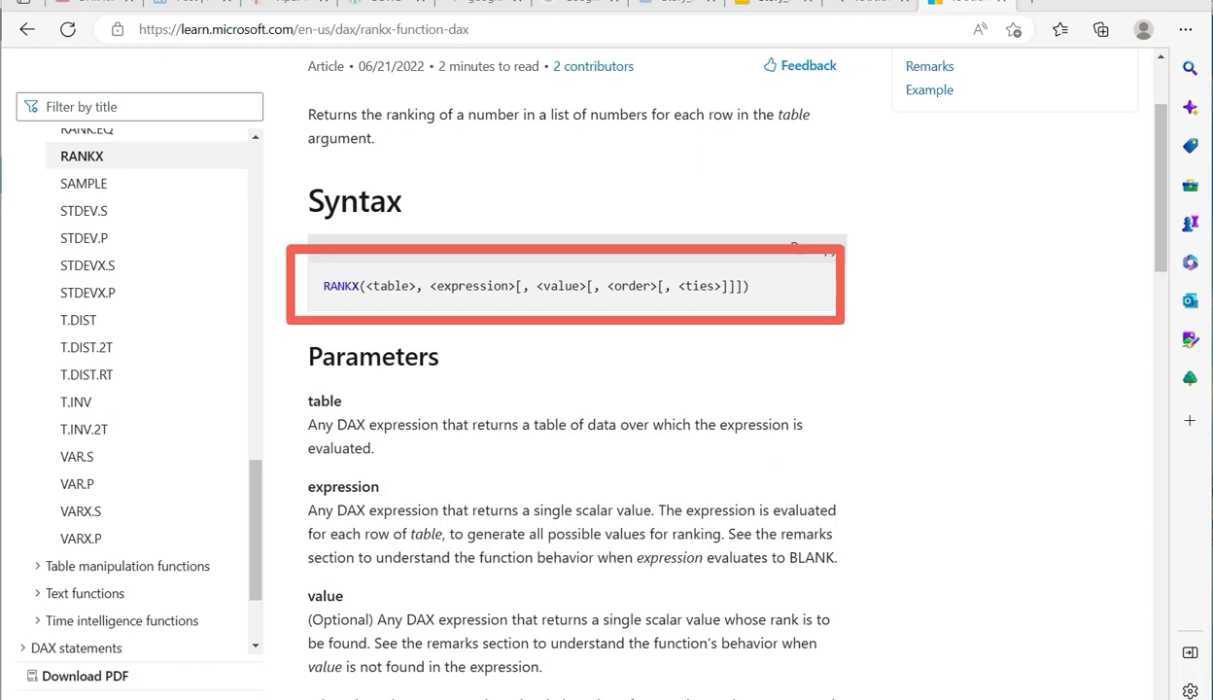
pyautogui.hotkey('alt', 'Tab')
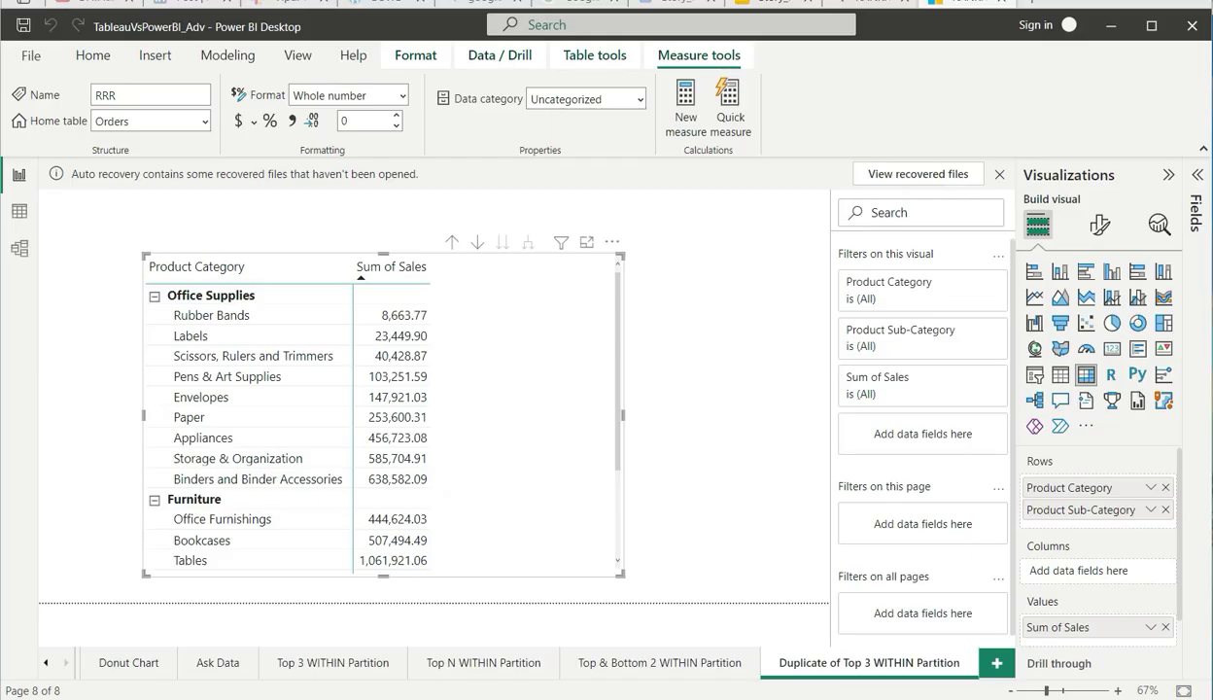
# Create a measure named Rank starting RANKX(ALL(Orders[Product Sub-Category]).
pyautogui.click(685, 102)
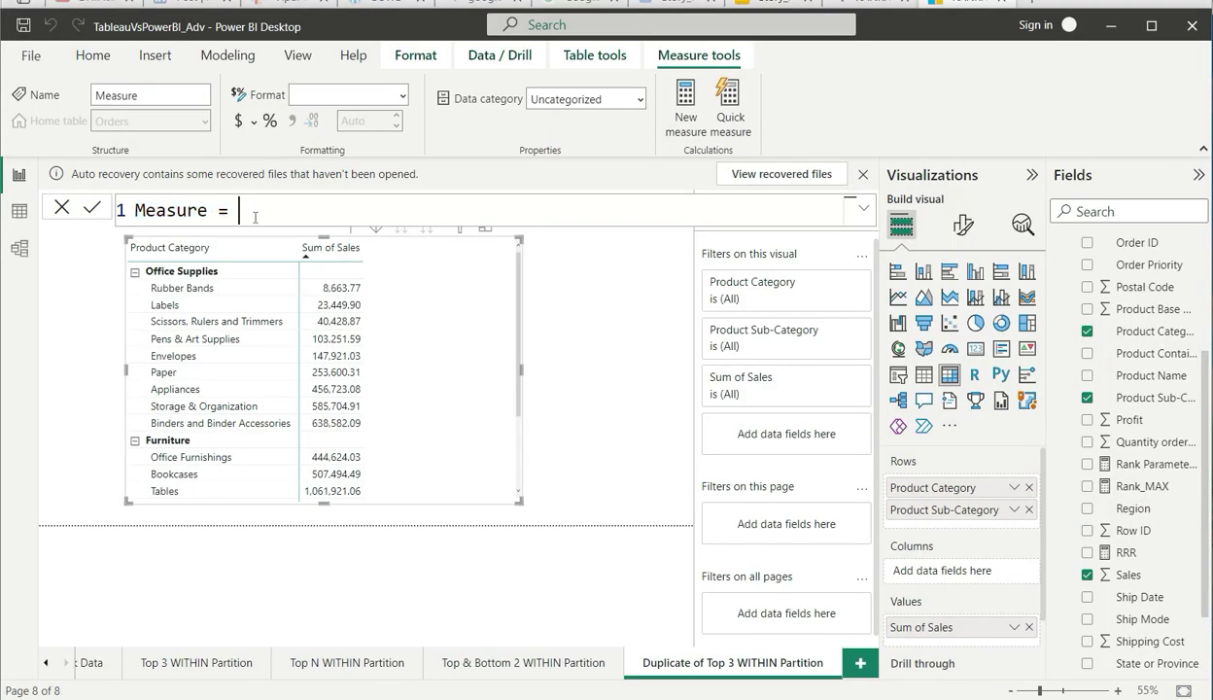
pyautogui.doubleClick(181, 210)
pyautogui.write('Rank')
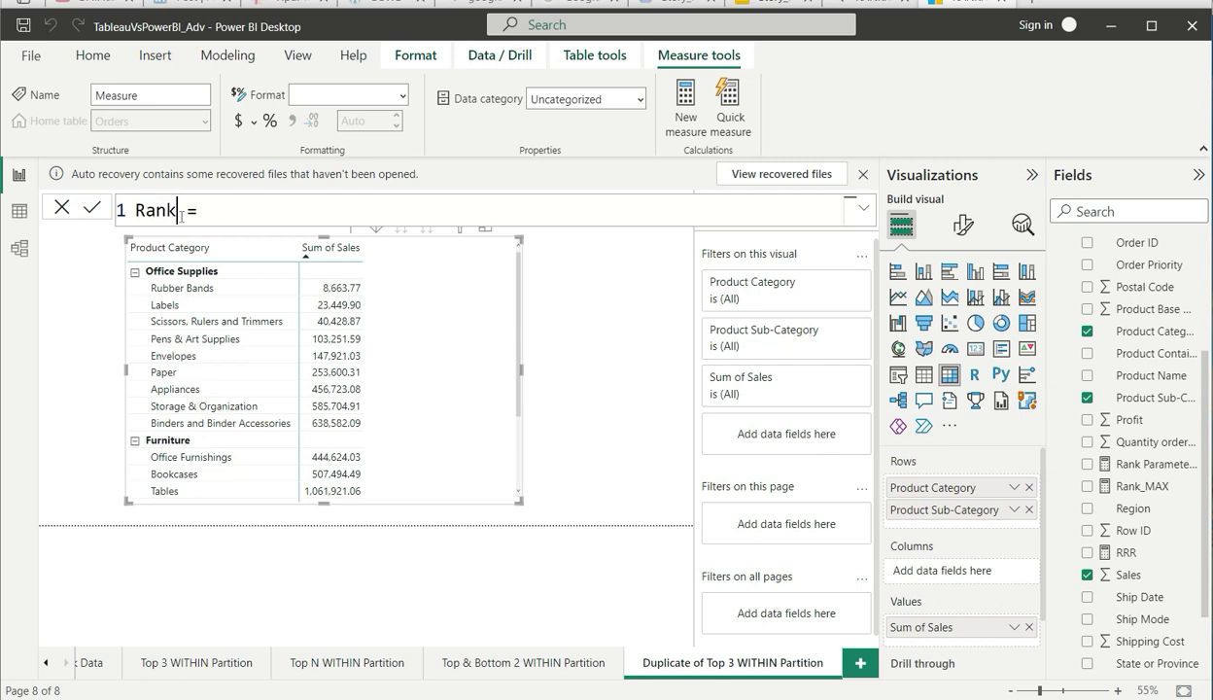
pyautogui.press('End')
pyautogui.write('rank')
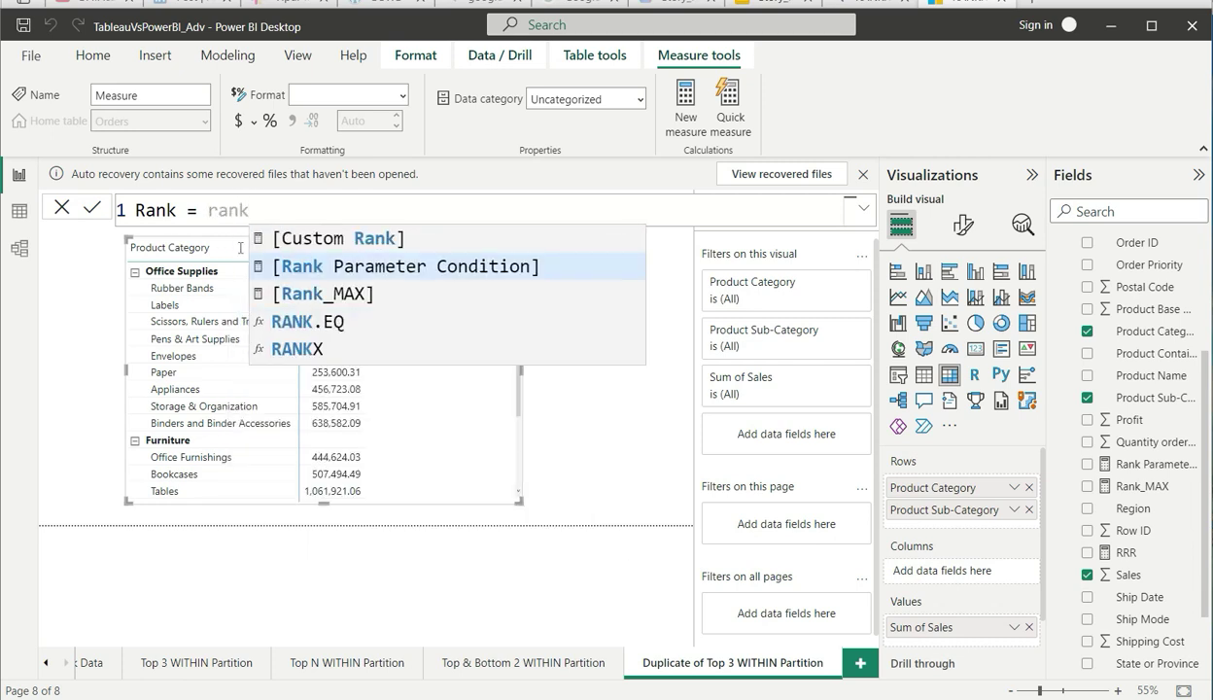
pyautogui.click(299, 349)
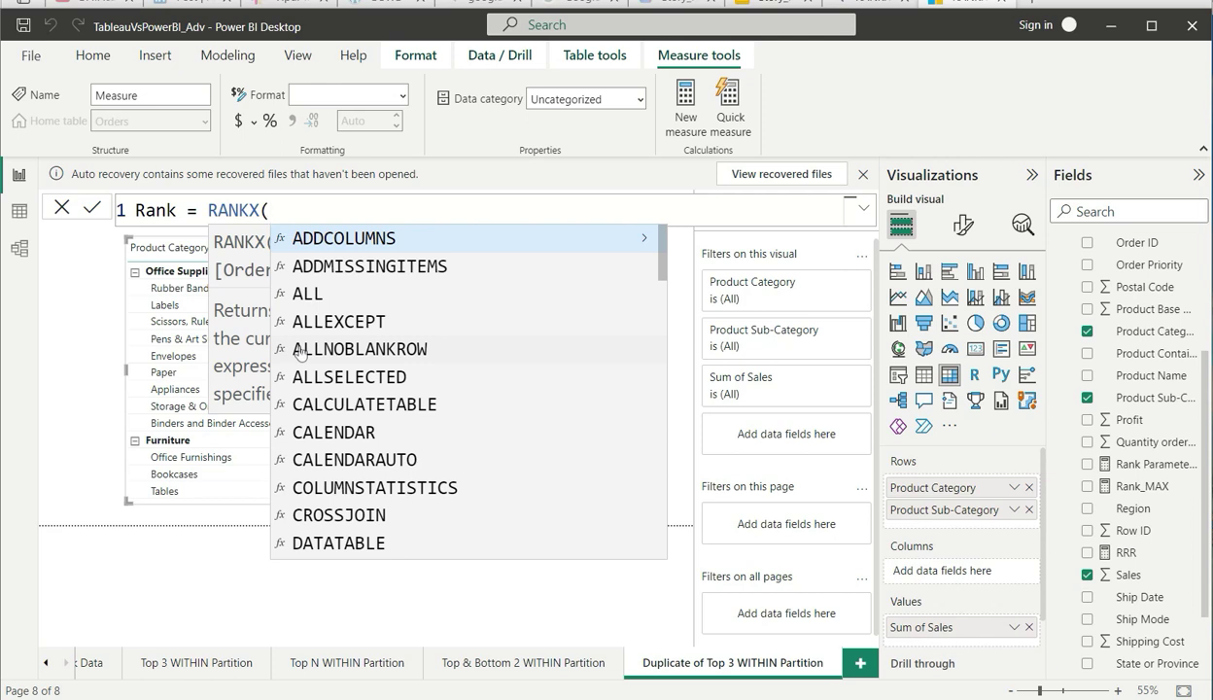
pyautogui.write('all(')
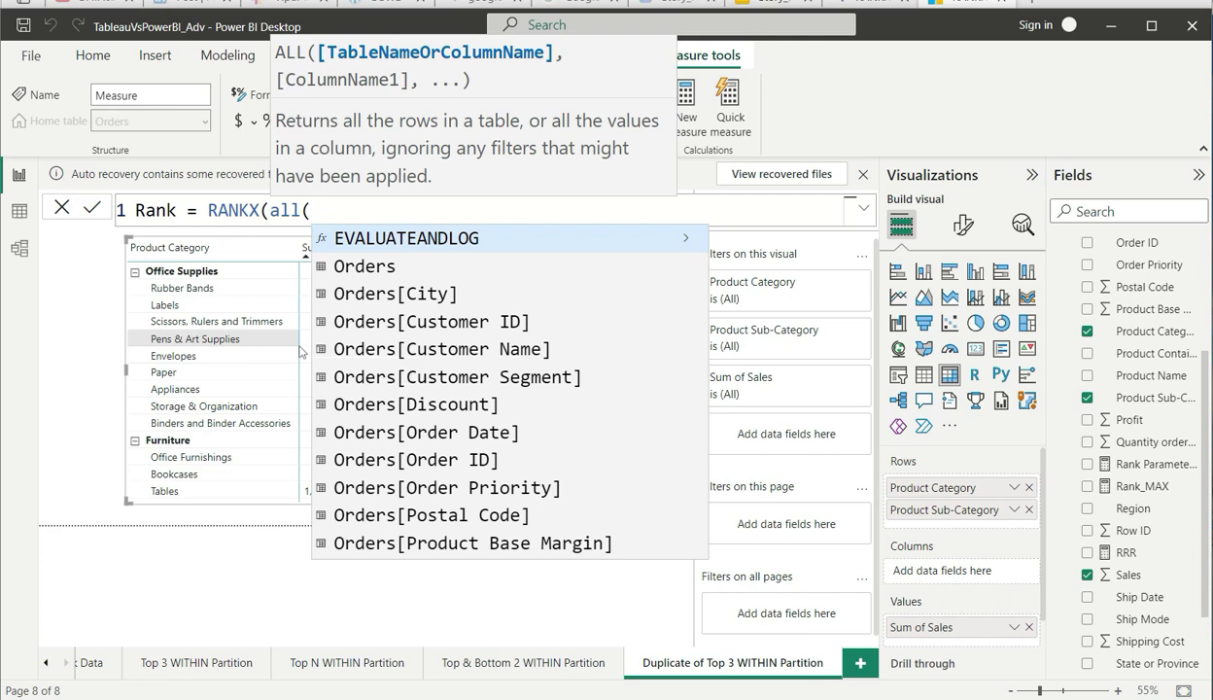
pyautogui.write('prod')
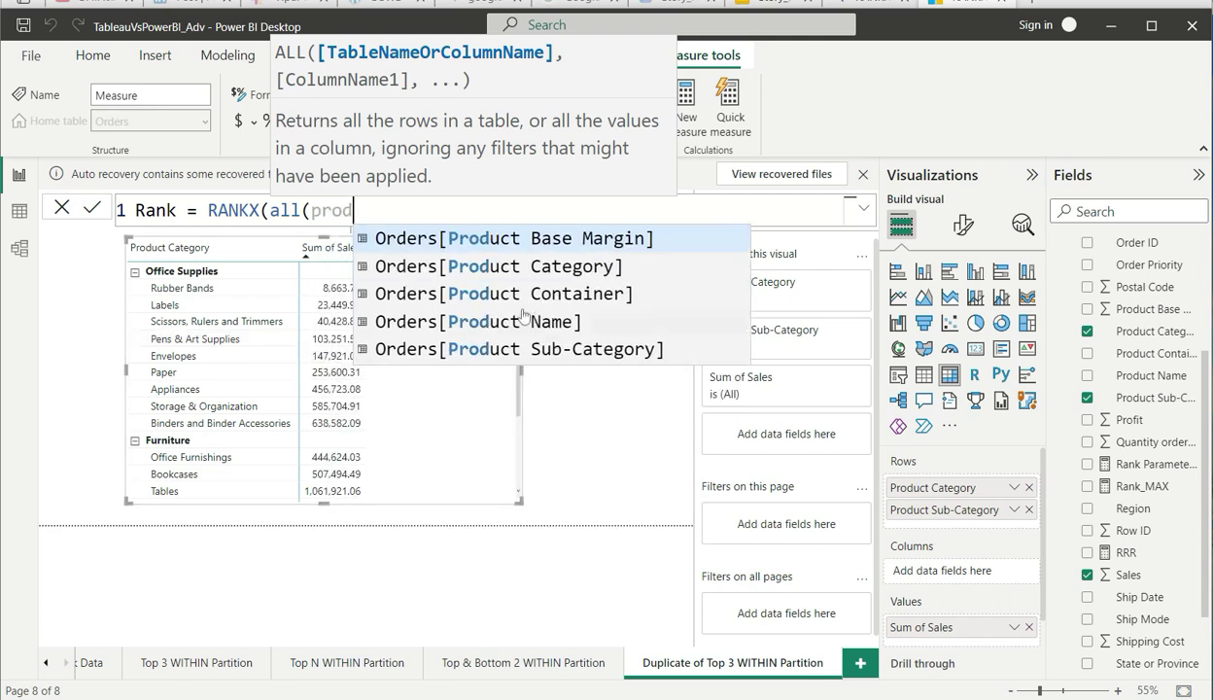
pyautogui.click(500, 344)
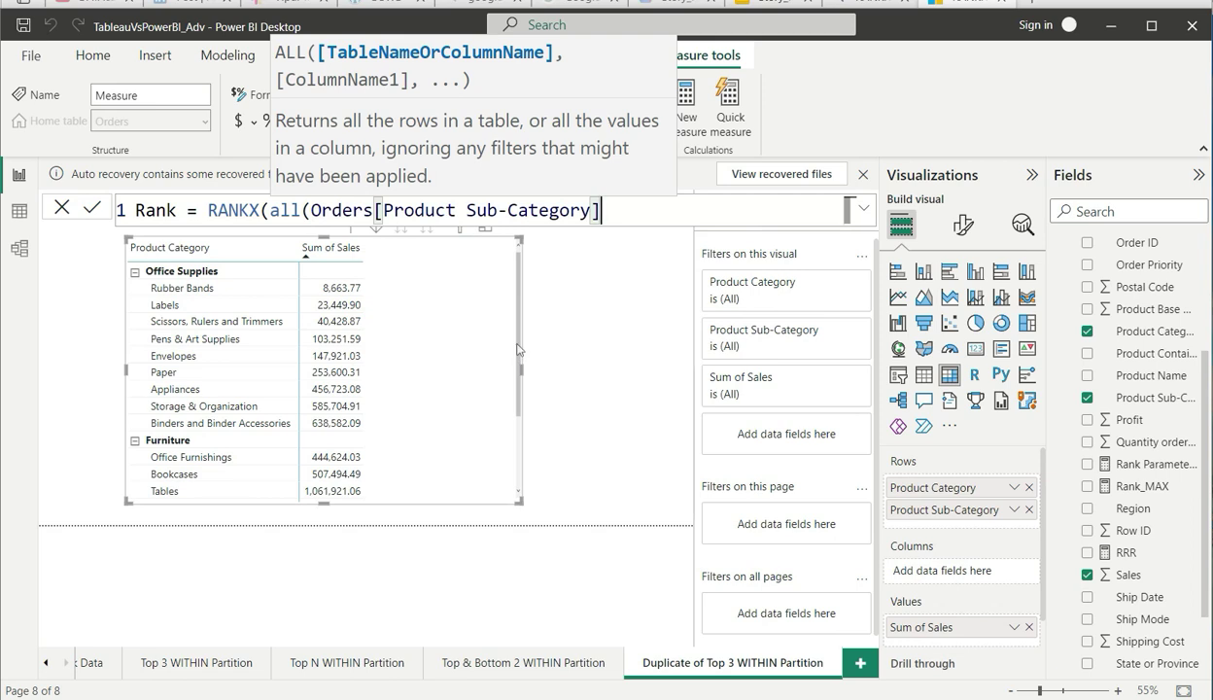
# Add CALCULATE(SUM(Orders[Sales])) as the RANKX expression.
pyautogui.write('),')
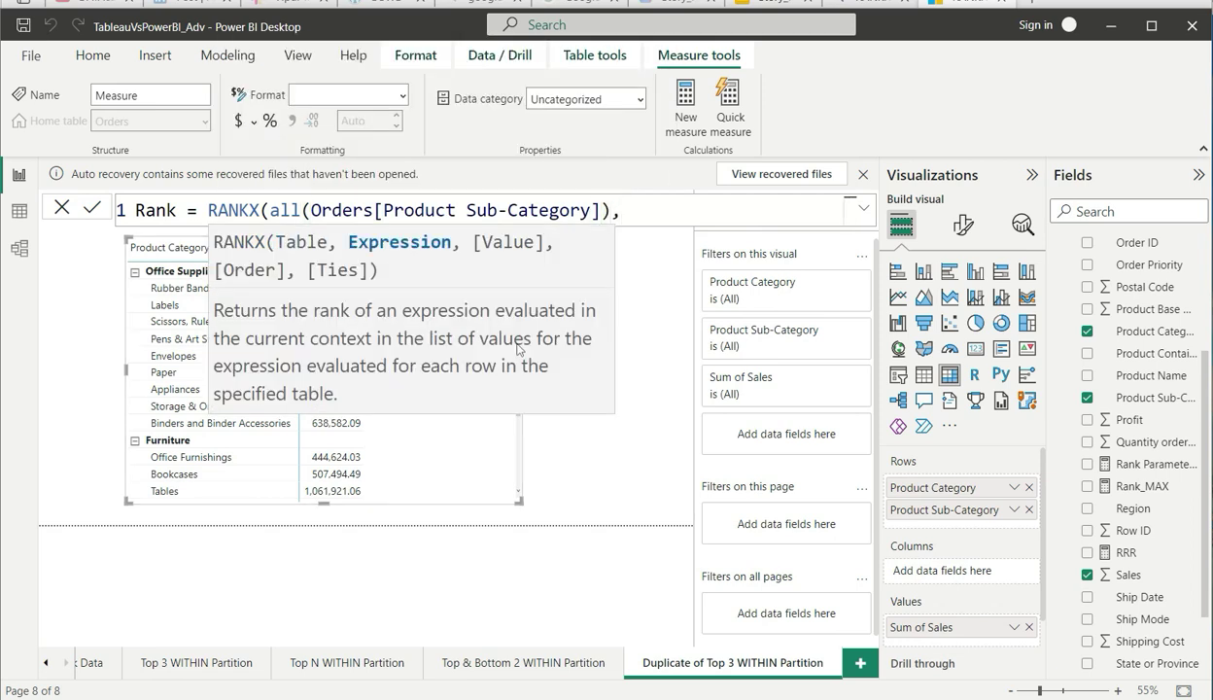
pyautogui.write('cal')
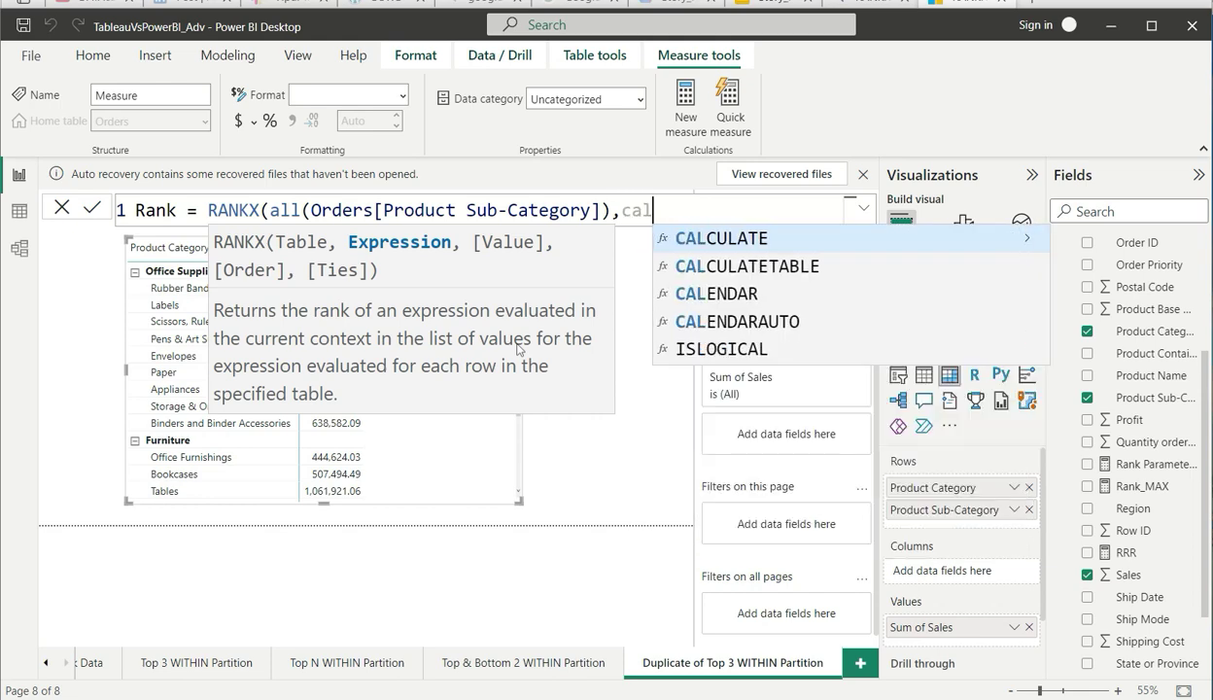
pyautogui.press('Tab')
pyautogui.write('sum(sale')
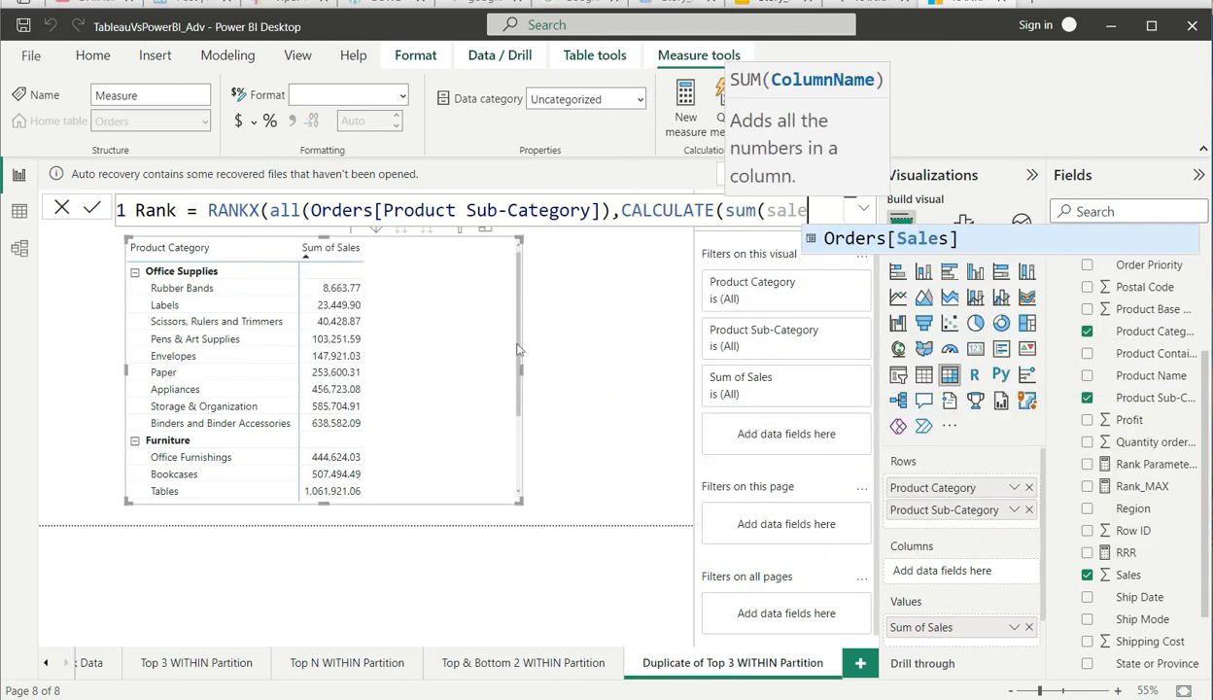
pyautogui.press('Tab')
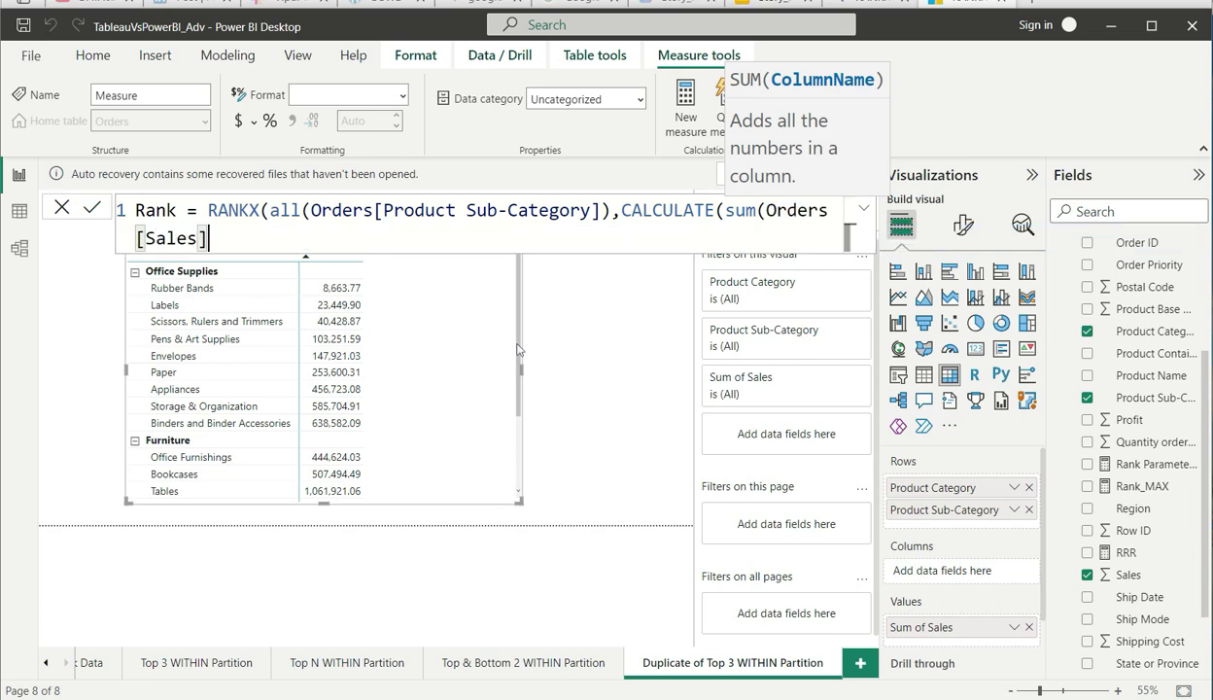
pyautogui.write(')')
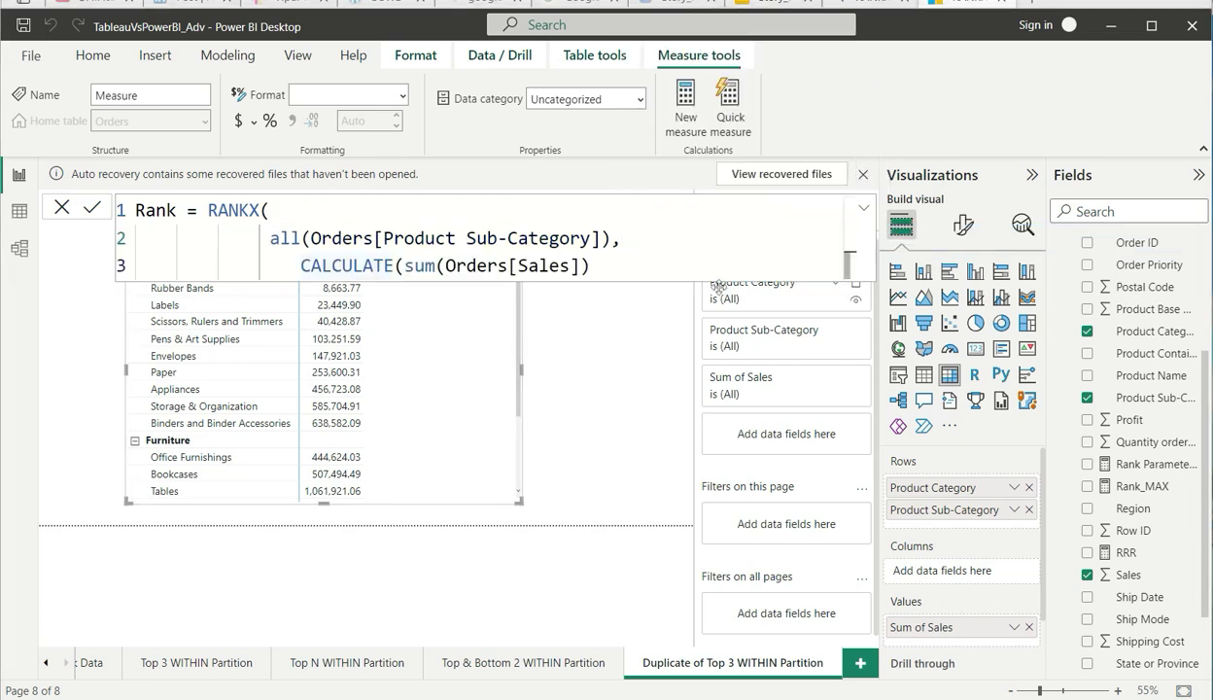
# Skip the value argument and set RANKX order to DESC and ties to Dense.
pyautogui.click(606, 265)
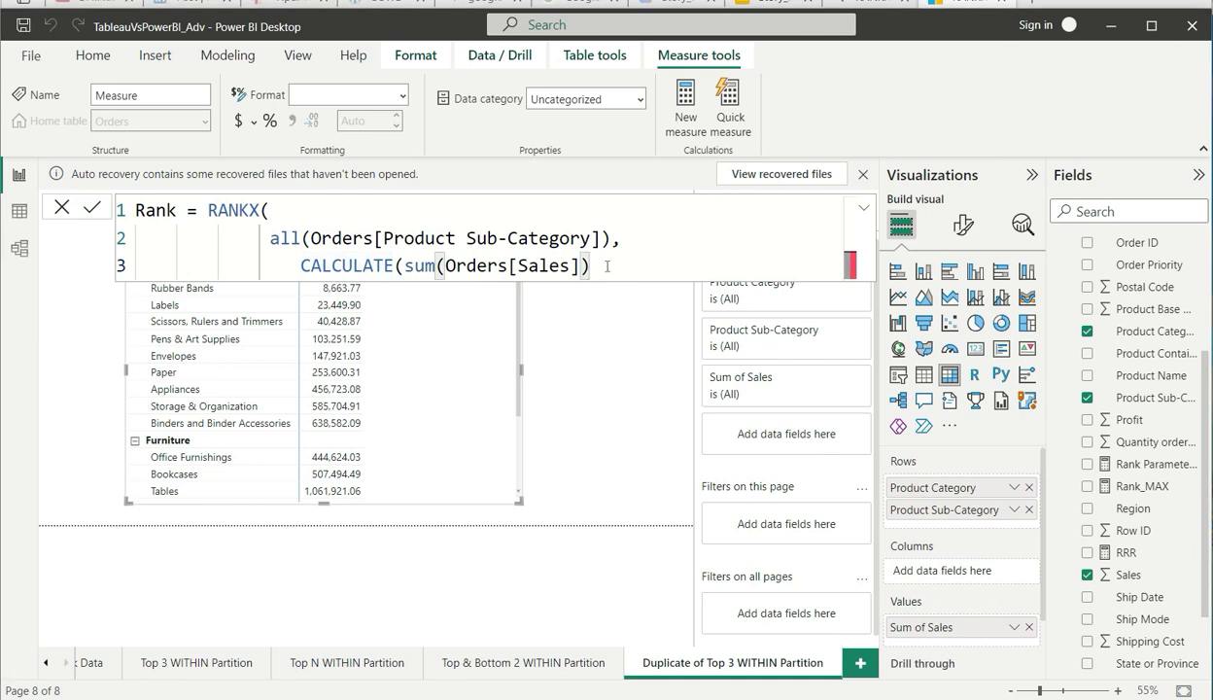
pyautogui.write(',')
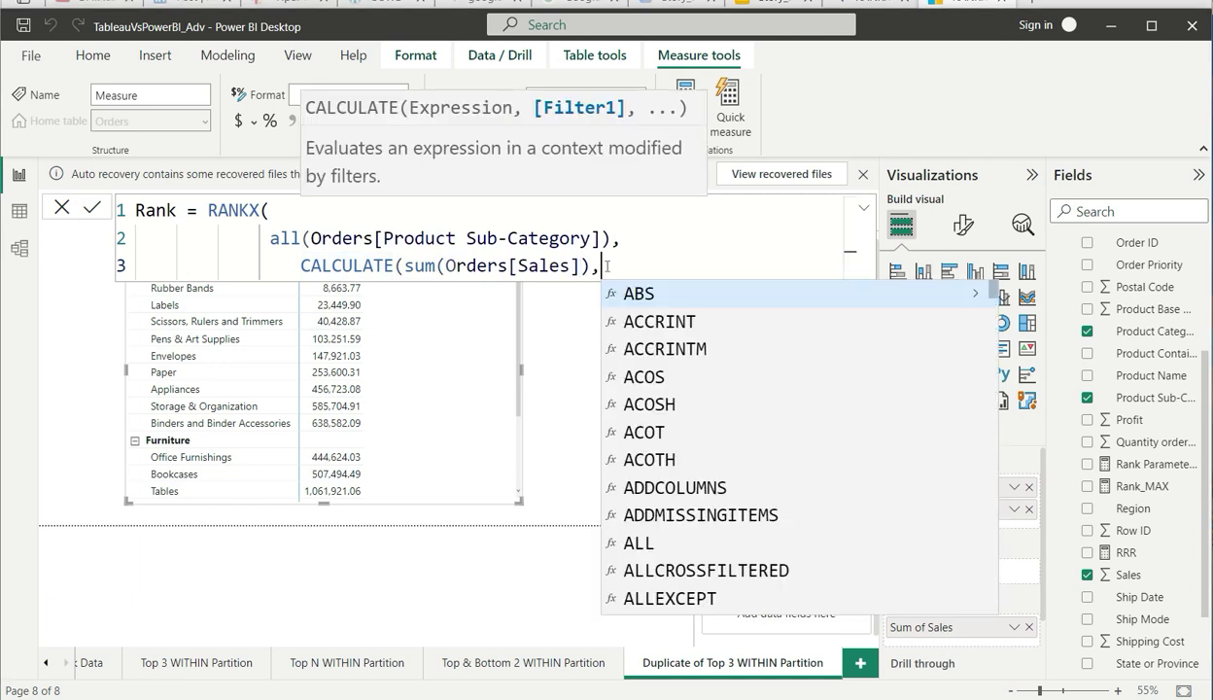
pyautogui.press('BackSpace')
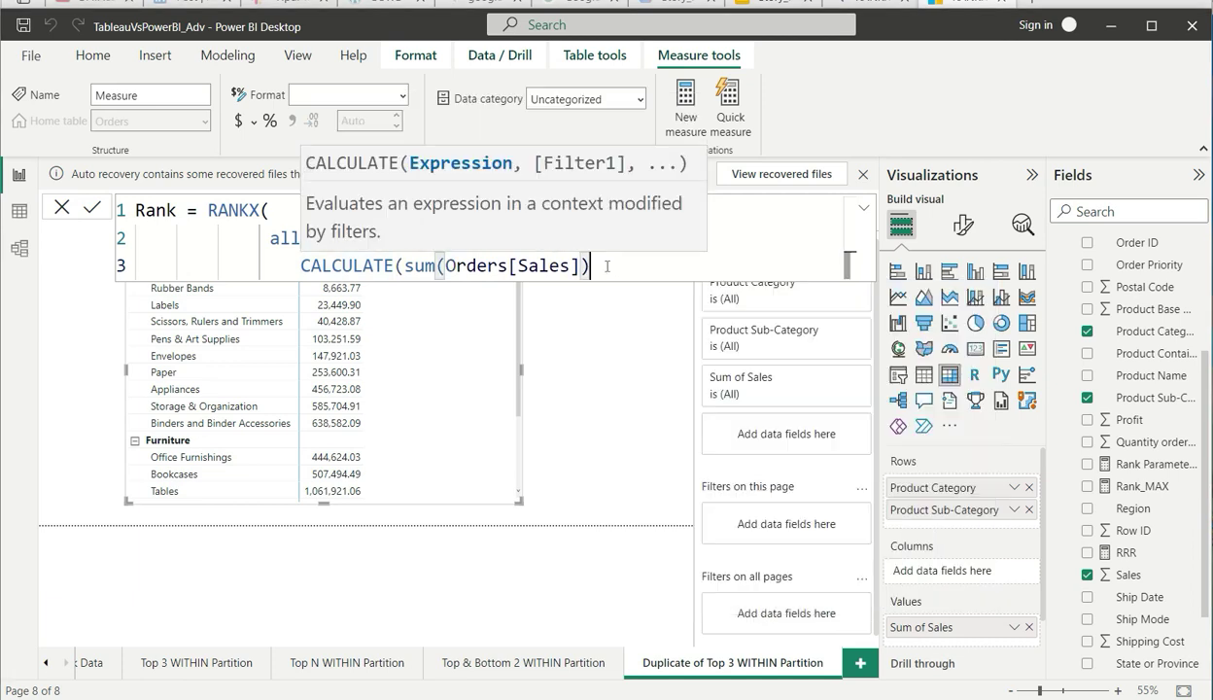
pyautogui.write('),')
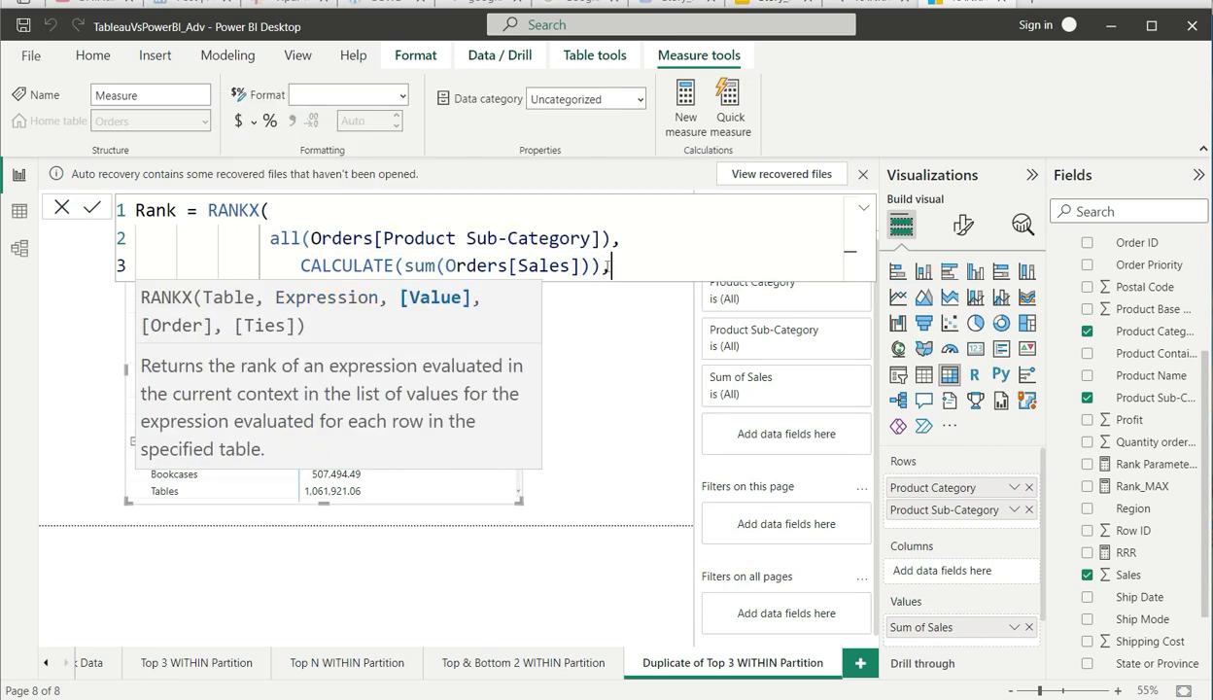
pyautogui.write(',')
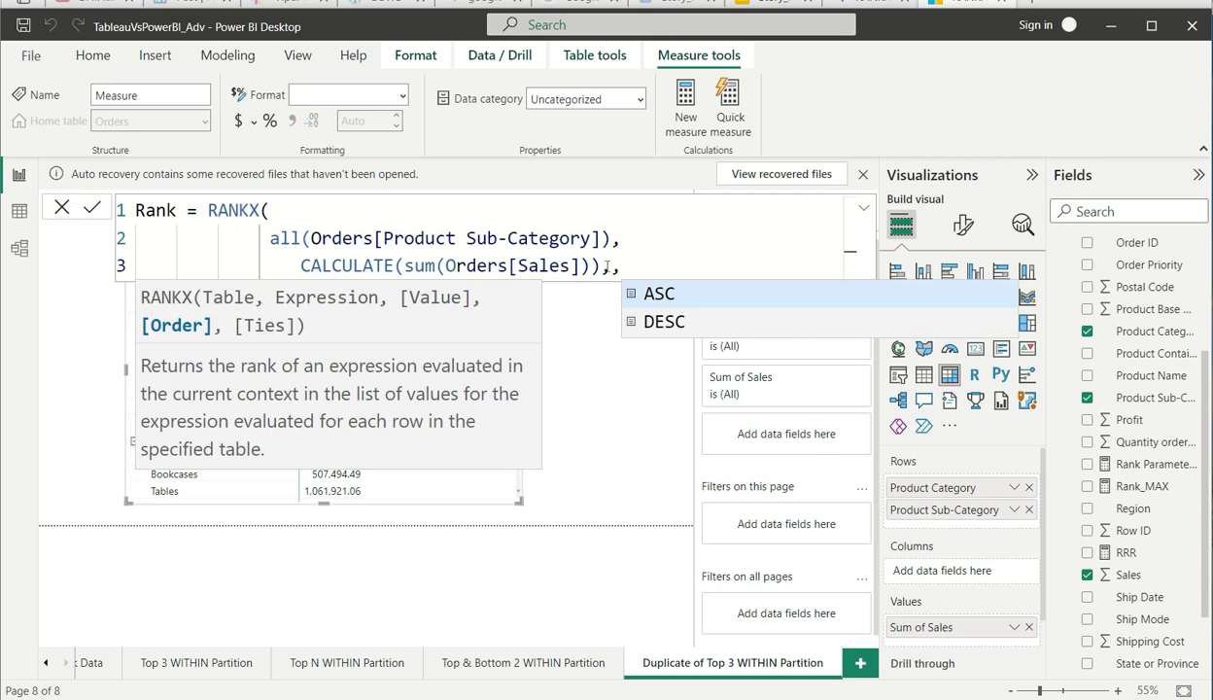
pyautogui.click(661, 322)
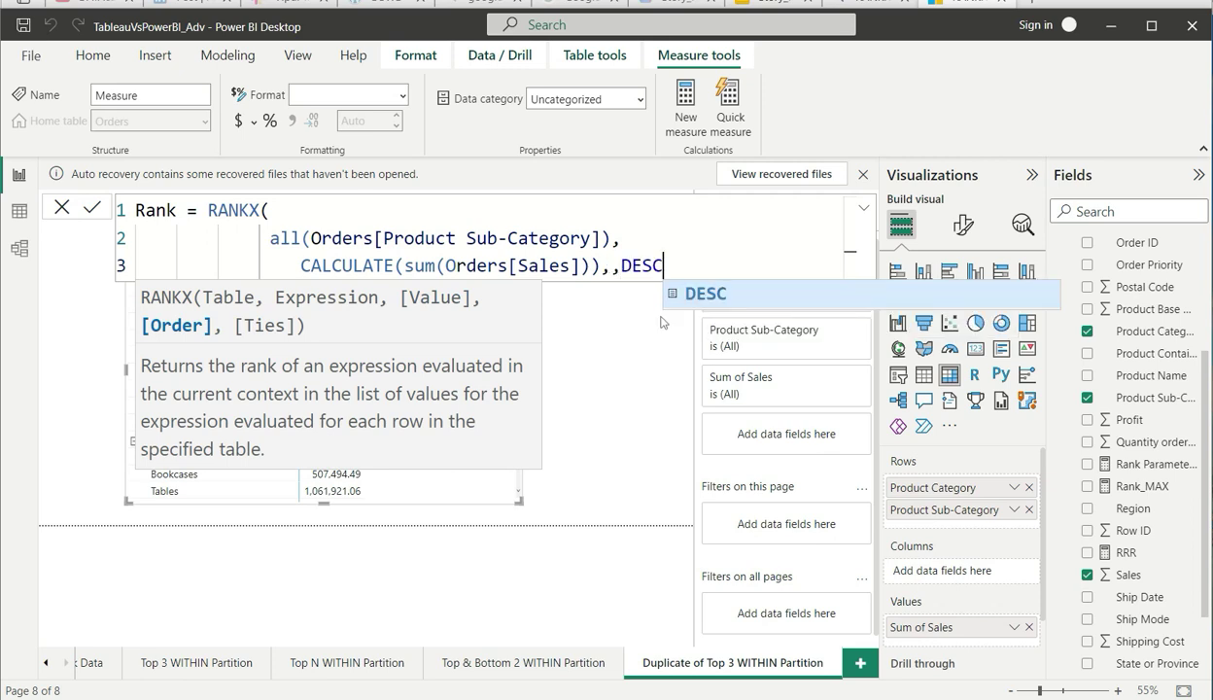
pyautogui.write(',')
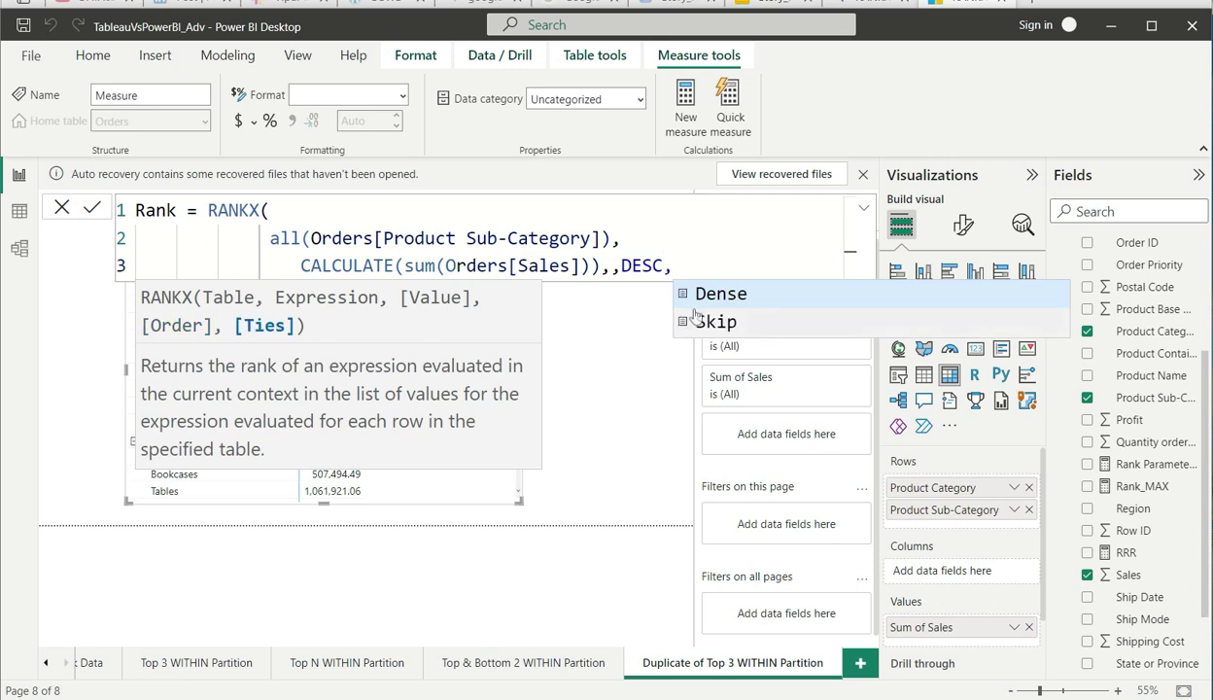
pyautogui.click(696, 293)
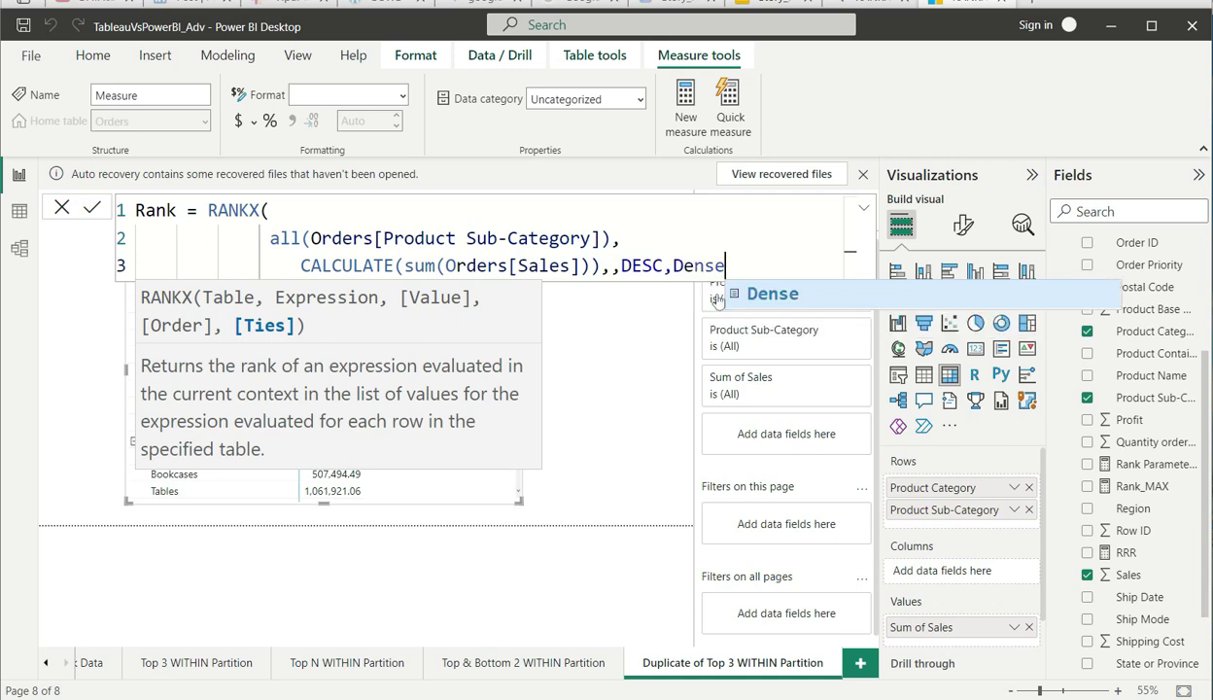
# Finish and commit the Rank measure, then add it to the matrix as a Rank column.
pyautogui.write(')')
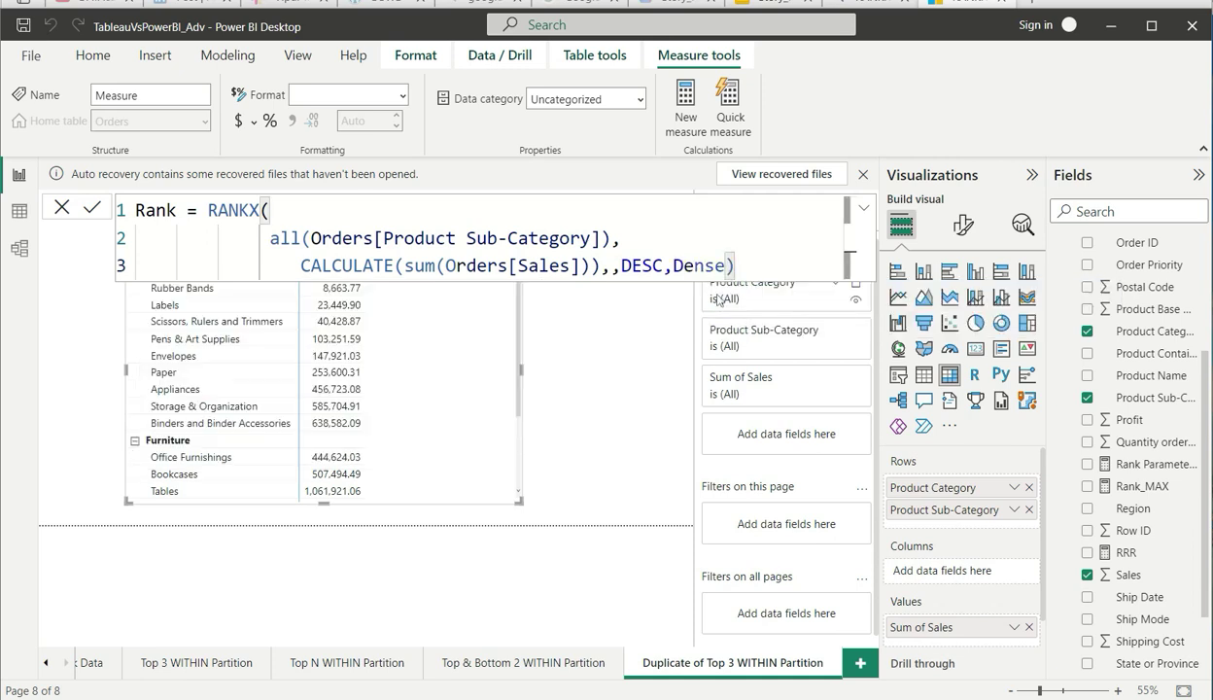
pyautogui.press('Return')
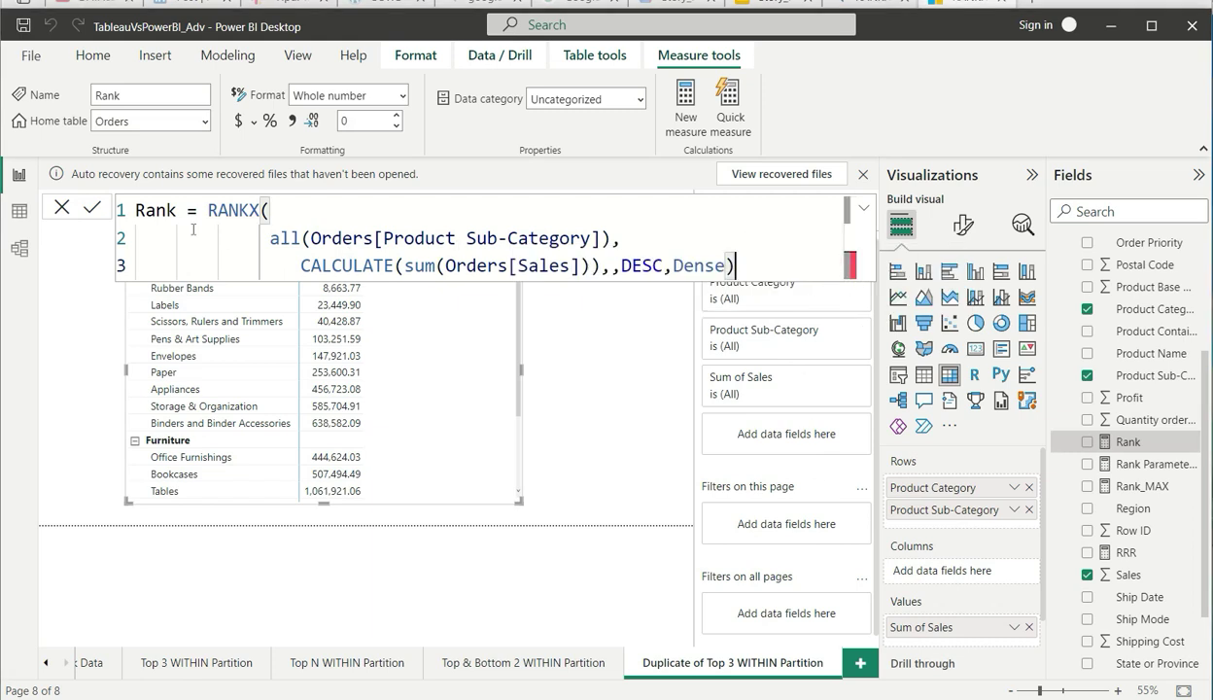
pyautogui.click(61, 208)
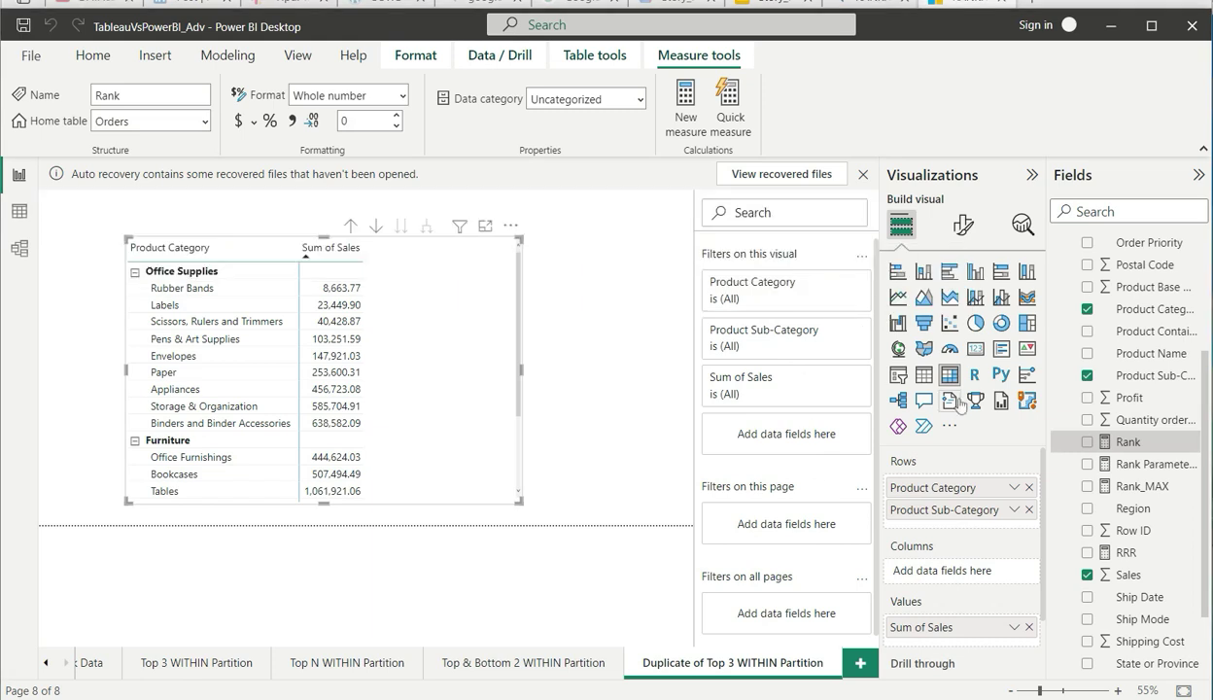
pyautogui.click(1086, 441)
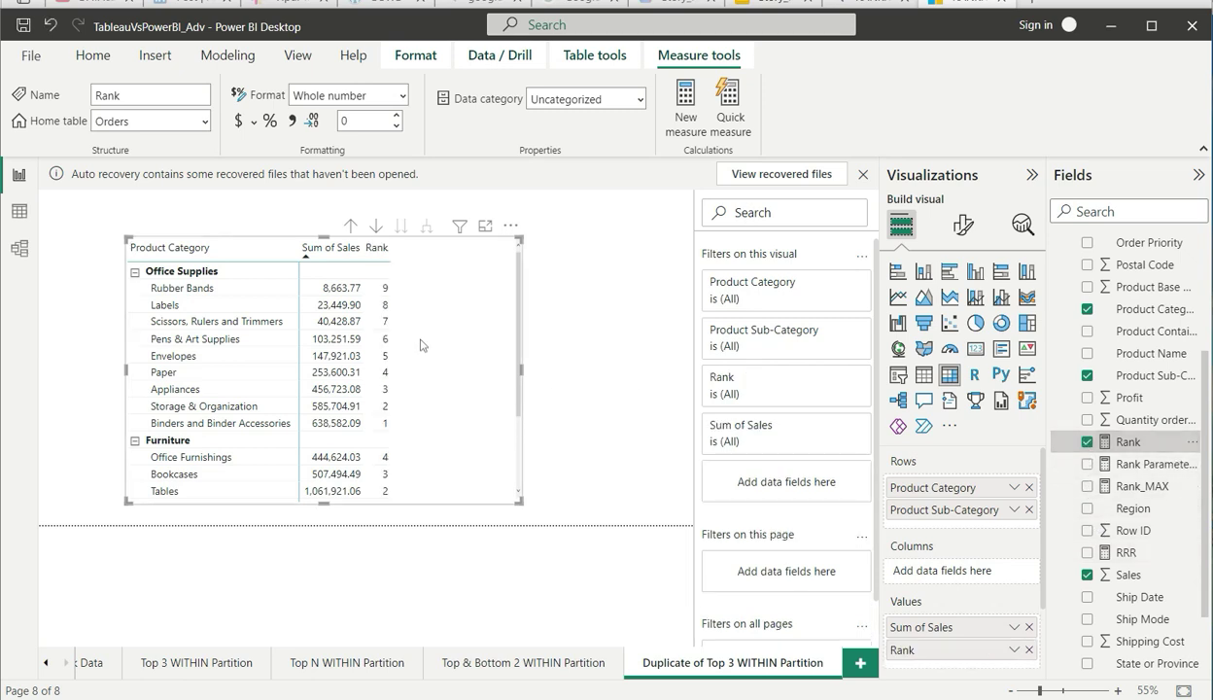
pyautogui.scroll(-5, 436, 432)
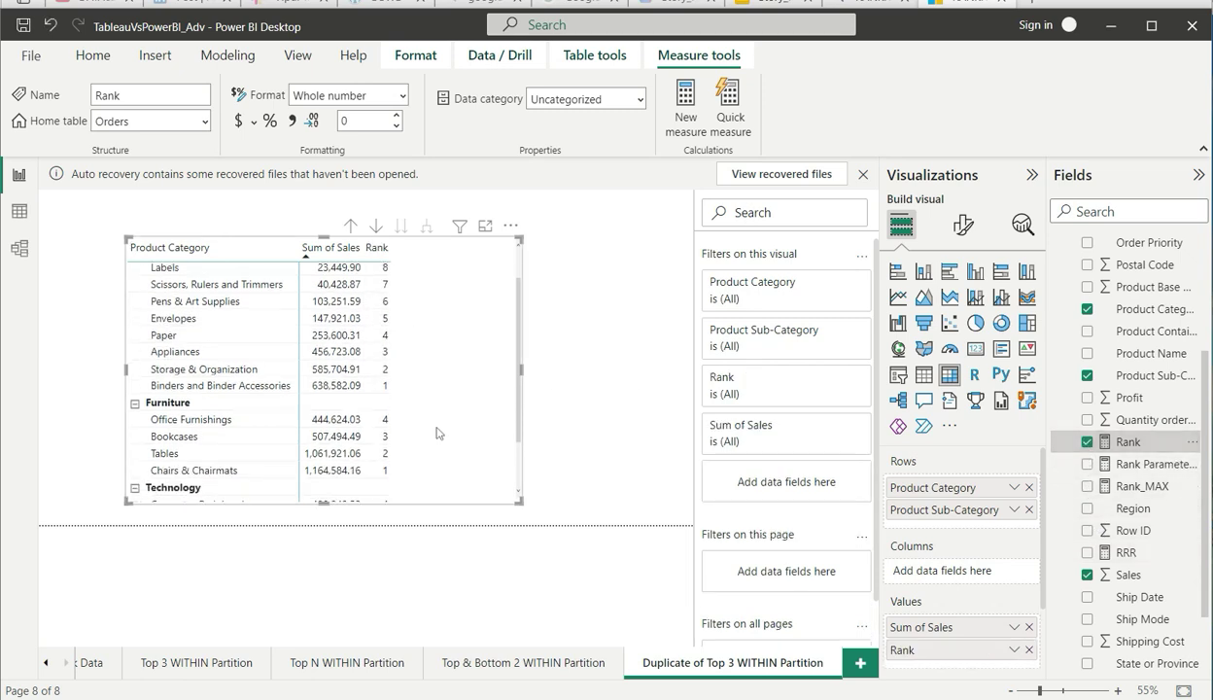
pyautogui.scroll(5, 436, 433)
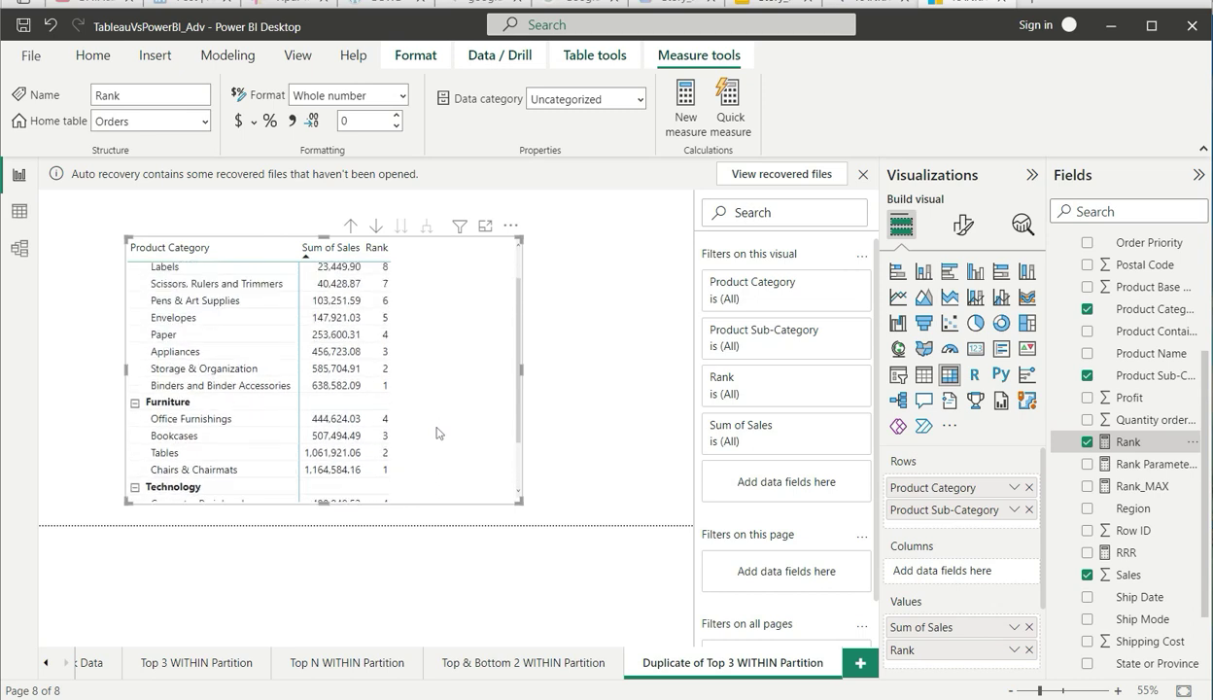
pyautogui.scroll(-5, 427, 456)
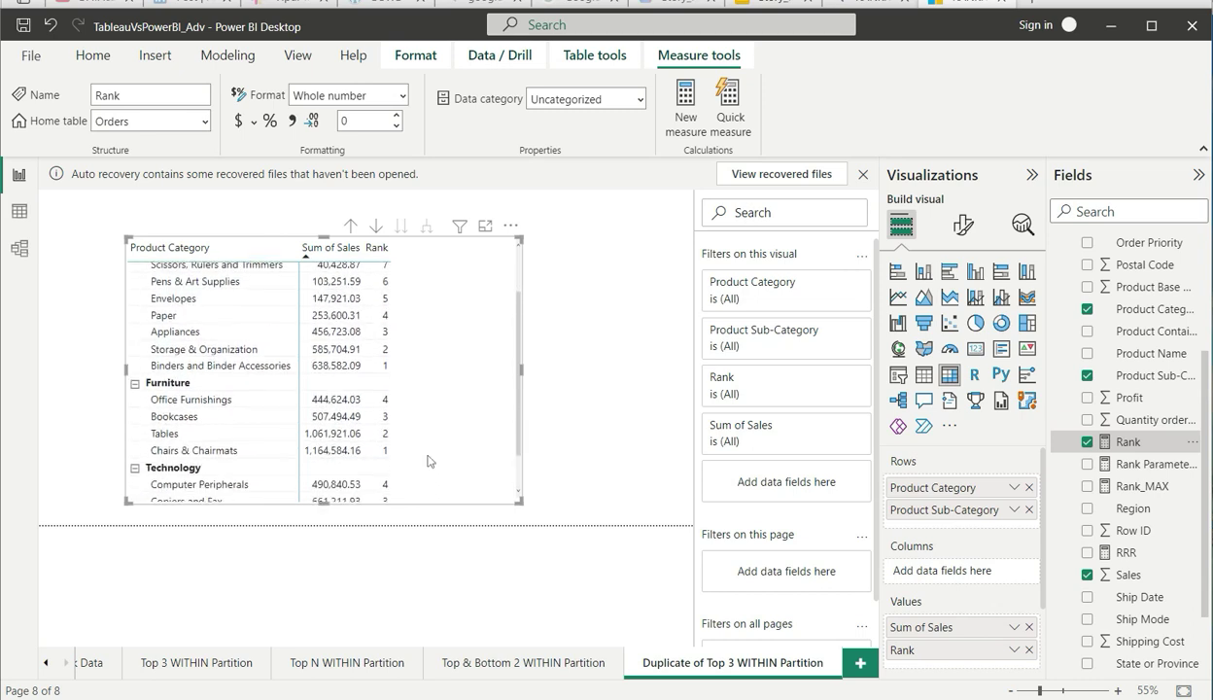
pyautogui.scroll(5, 430, 461)
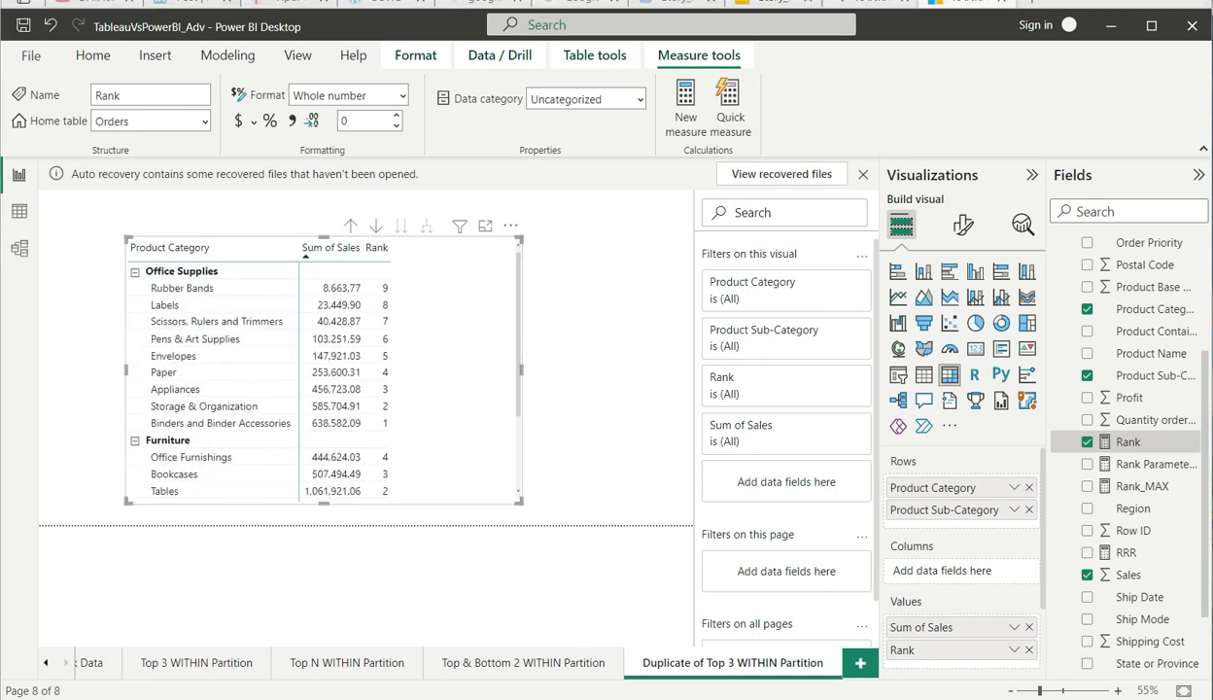
# Filter the matrix to Rank 'is less than or equal to' 3.
pyautogui.click(536, 455)
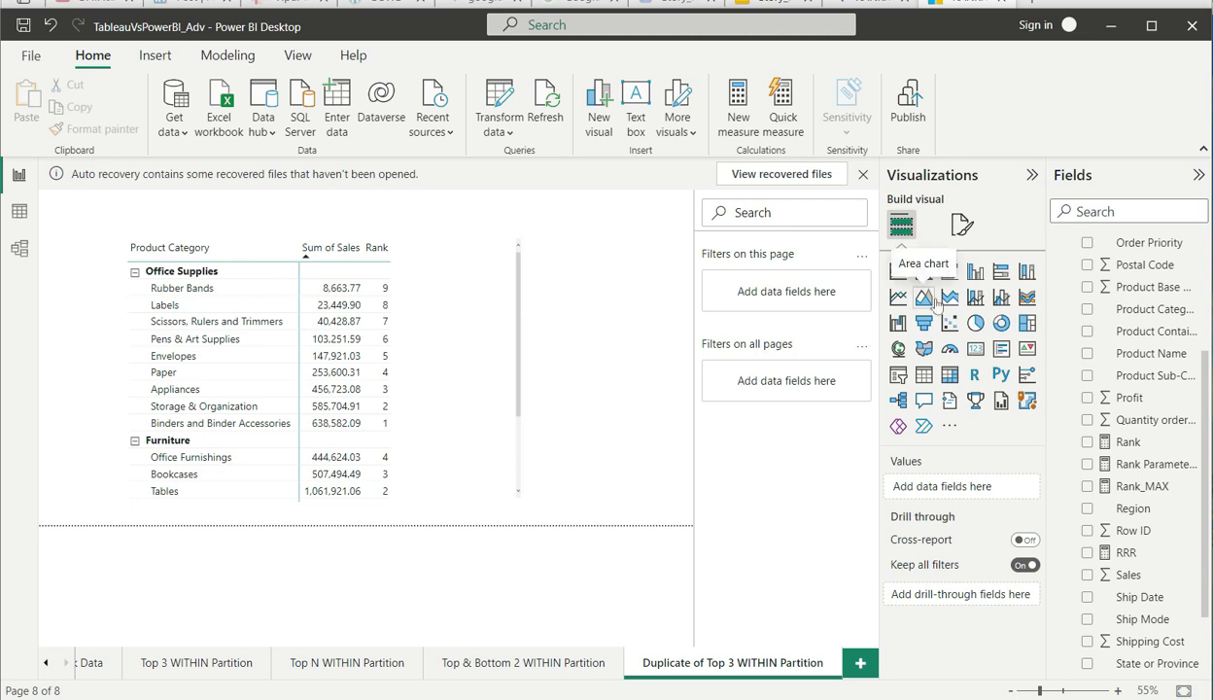
pyautogui.click(449, 328)
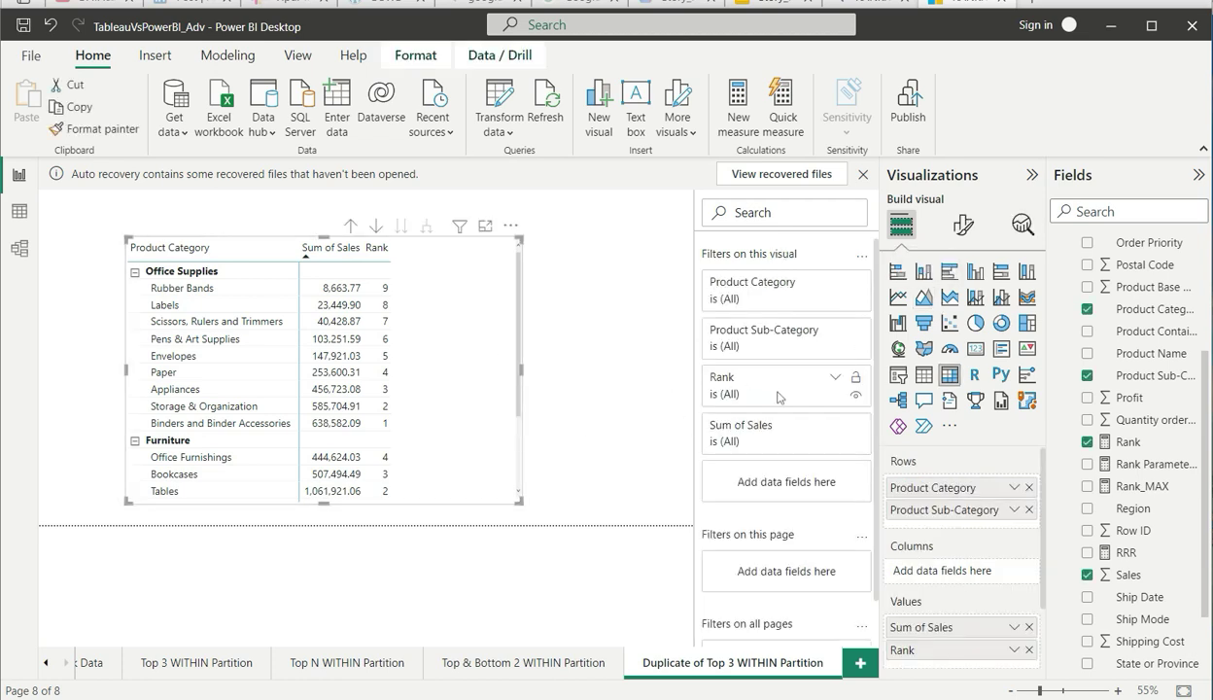
pyautogui.click(833, 380)
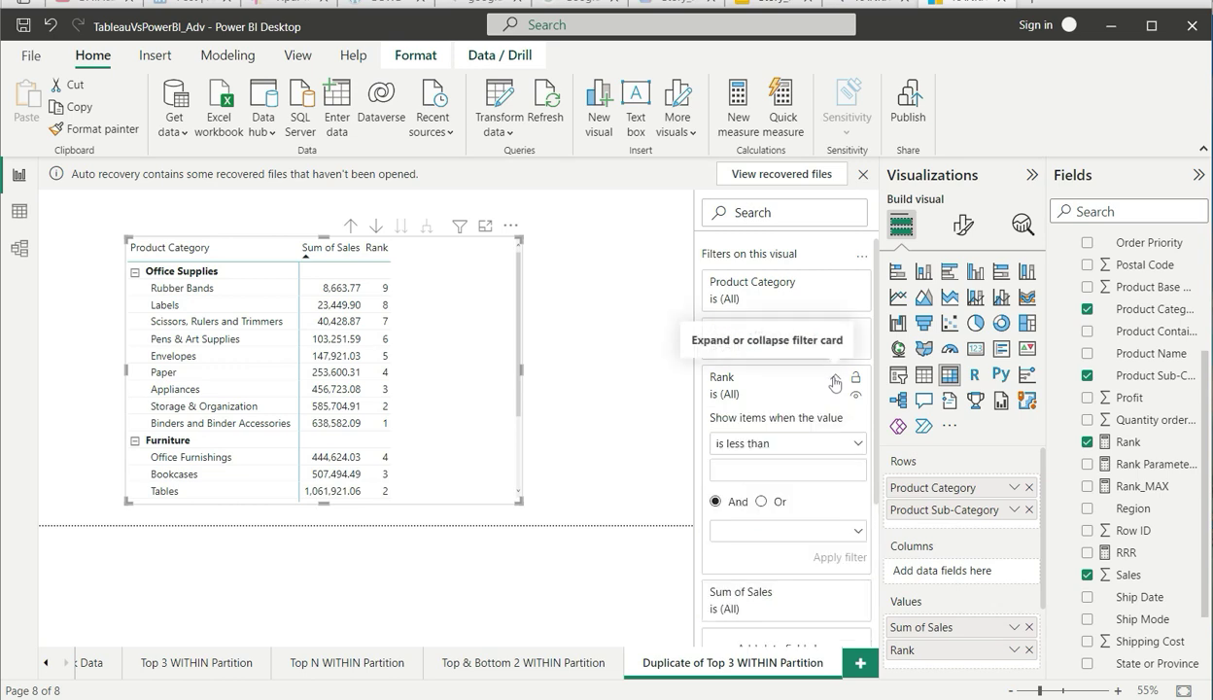
pyautogui.click(749, 449)
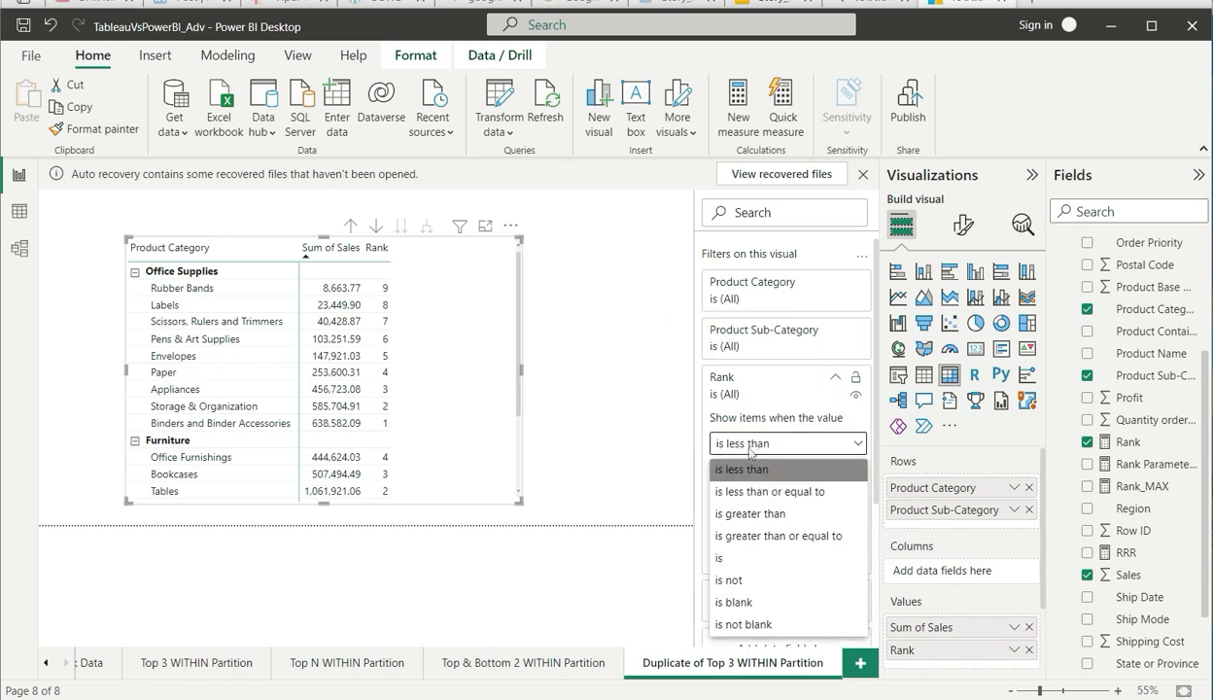
pyautogui.click(735, 486)
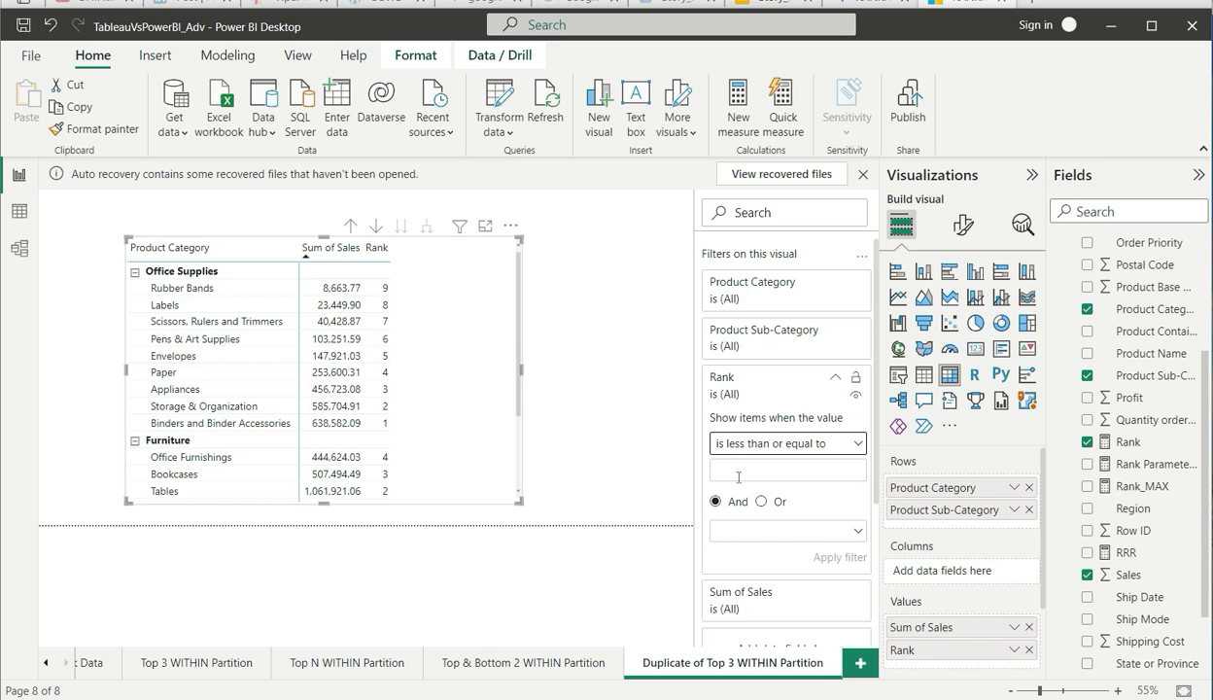
pyautogui.click(739, 475)
pyautogui.write('3')
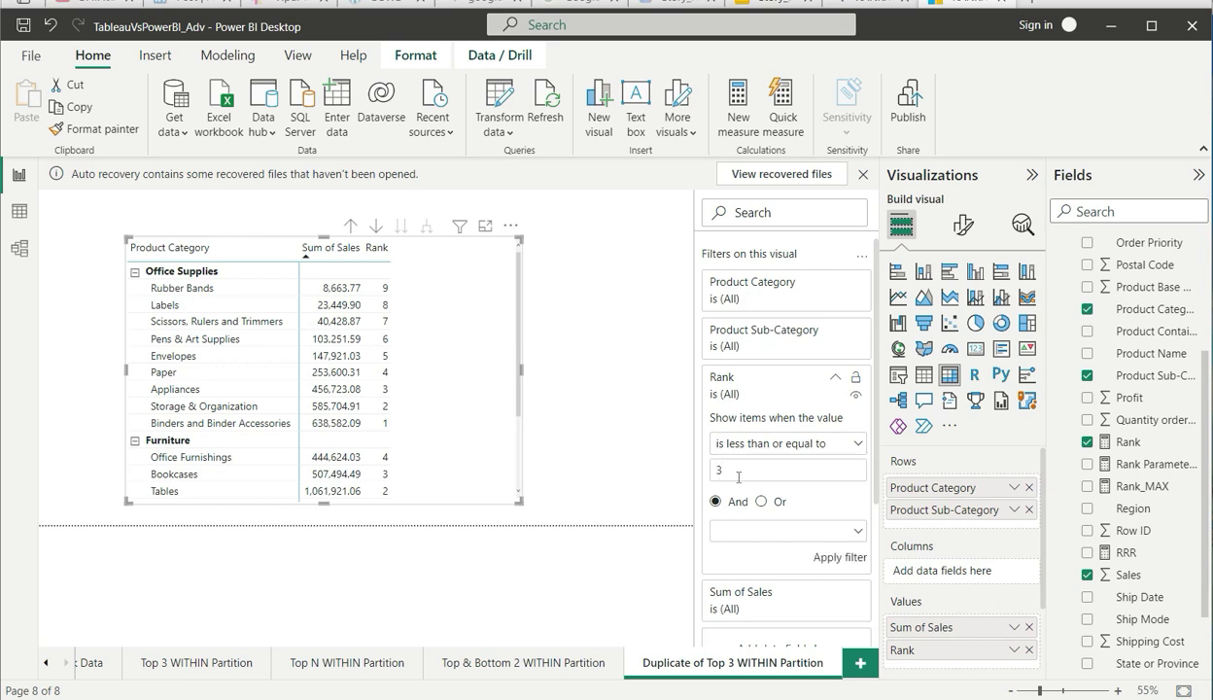
pyautogui.click(814, 555)
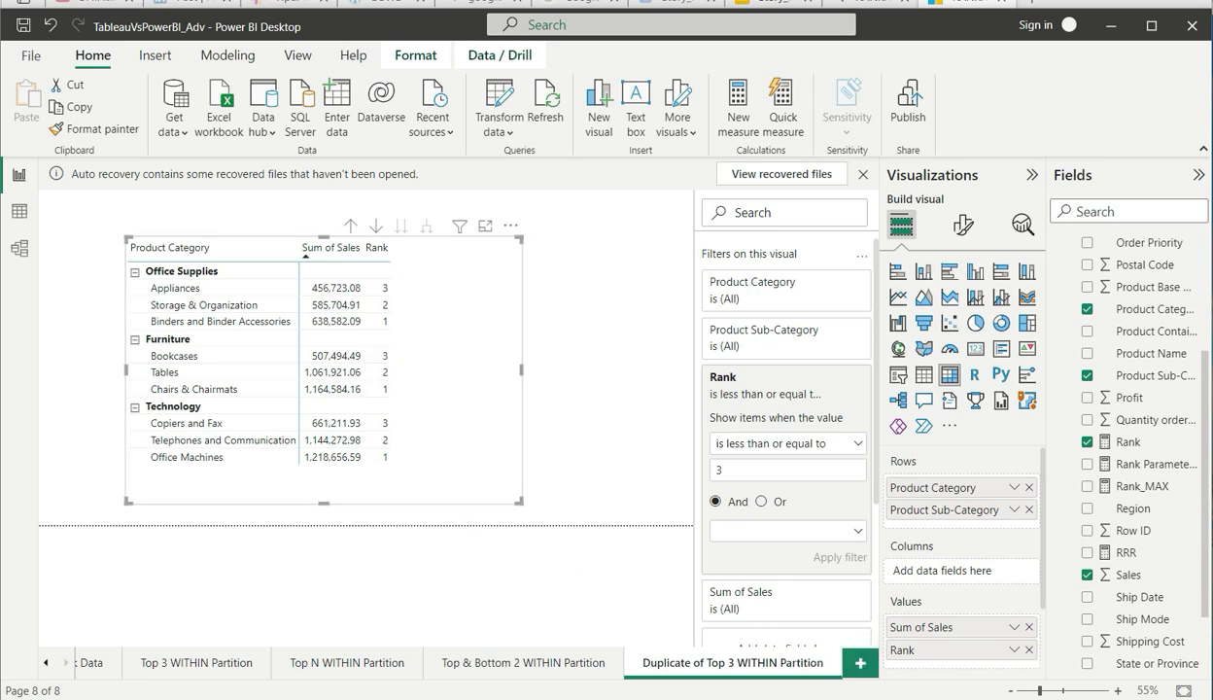
pyautogui.hotkey('alt', 'Tab')
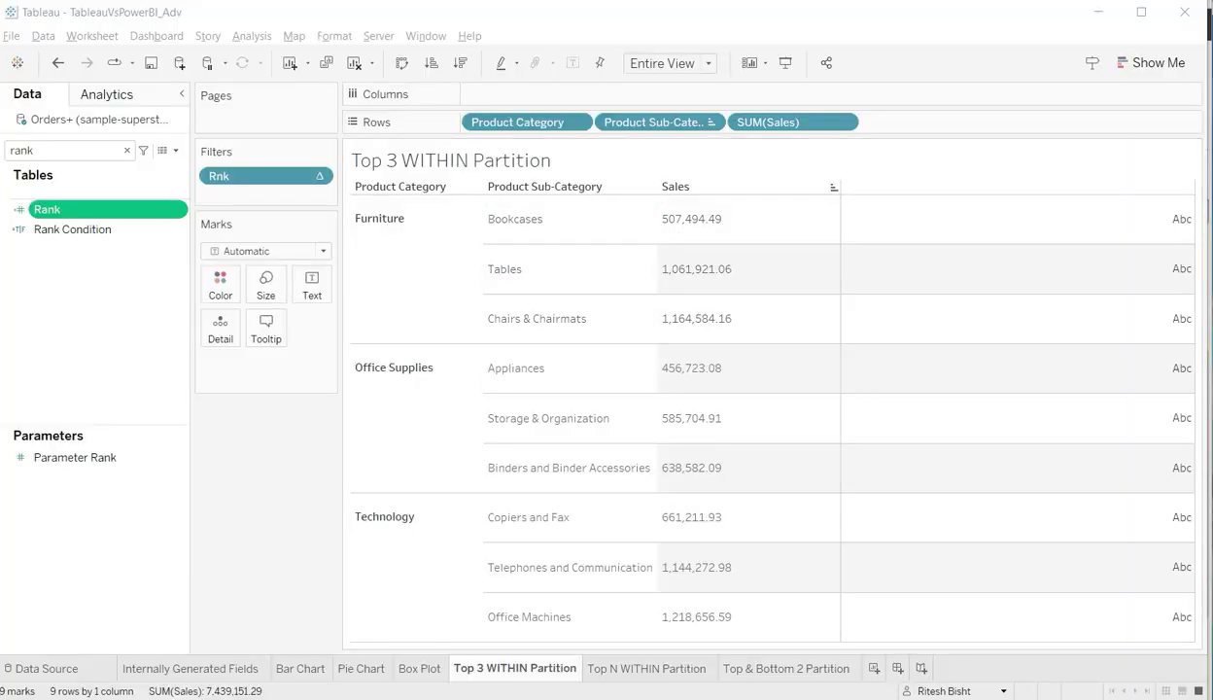
# Sort and reorder Tableau's categories so Office Supplies leads, then compare with the Power BI matrix.
pyautogui.click(468, 186)
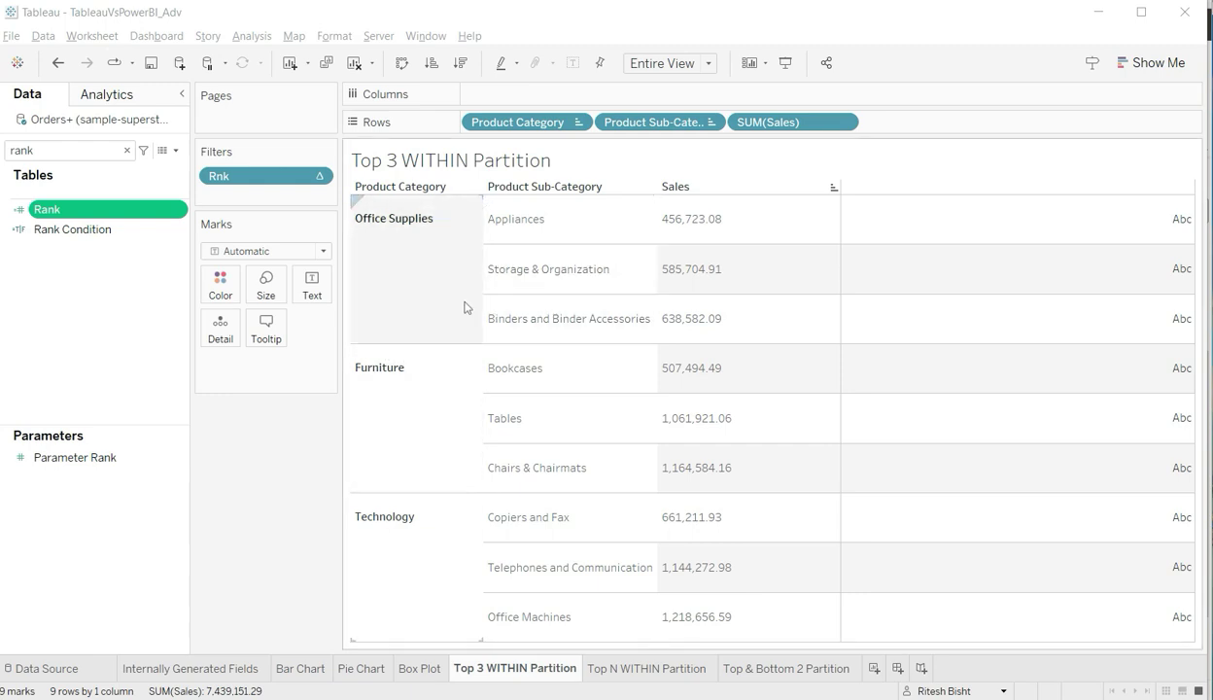
pyautogui.moveTo(449, 306); pyautogui.dragTo(415, 475)
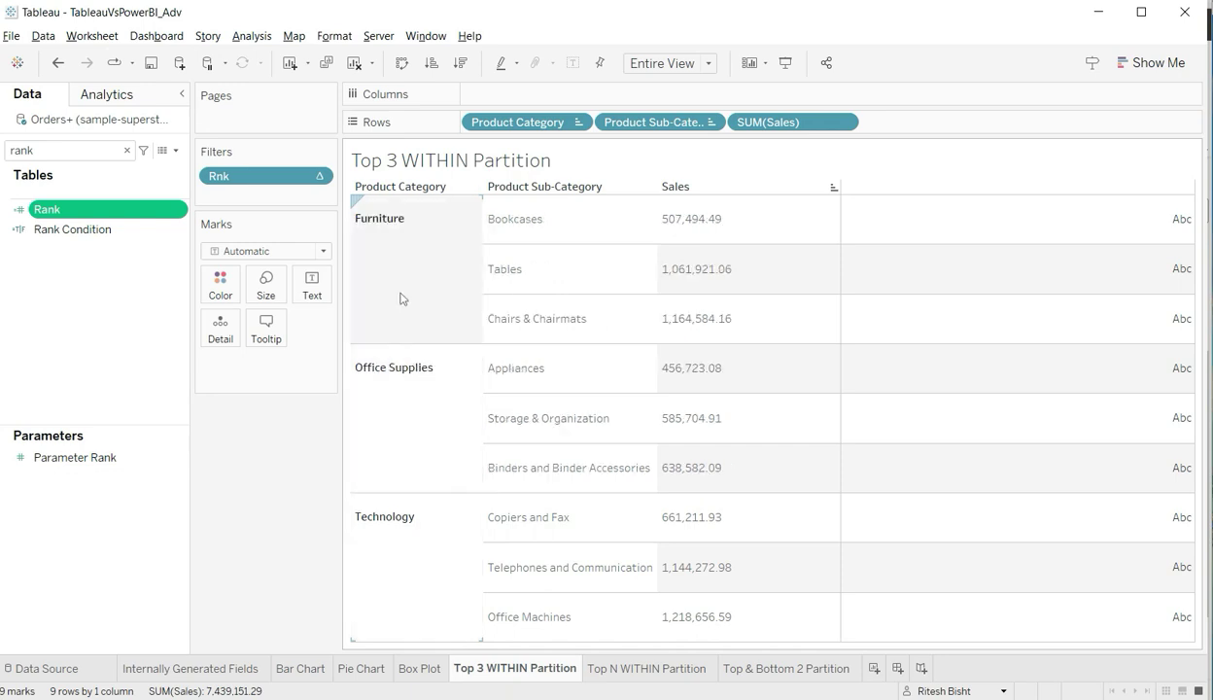
pyautogui.moveTo(398, 298); pyautogui.dragTo(376, 480)
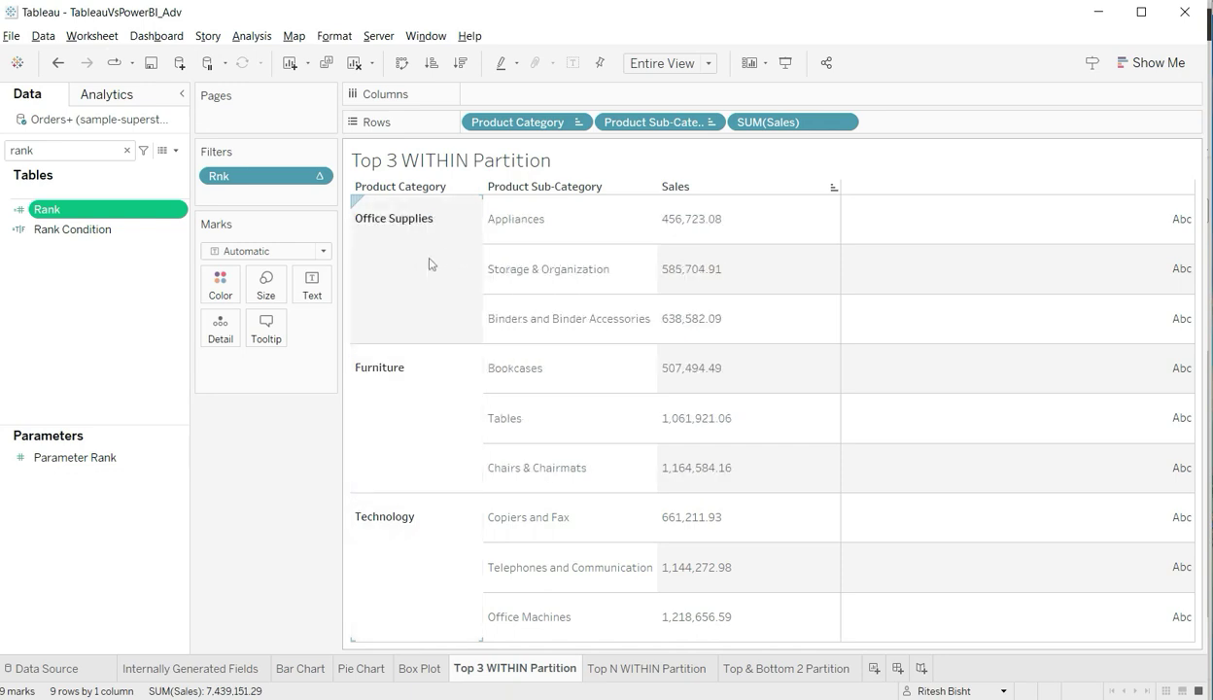
pyautogui.hotkey('alt', 'Tab')
pyautogui.press('Tab')
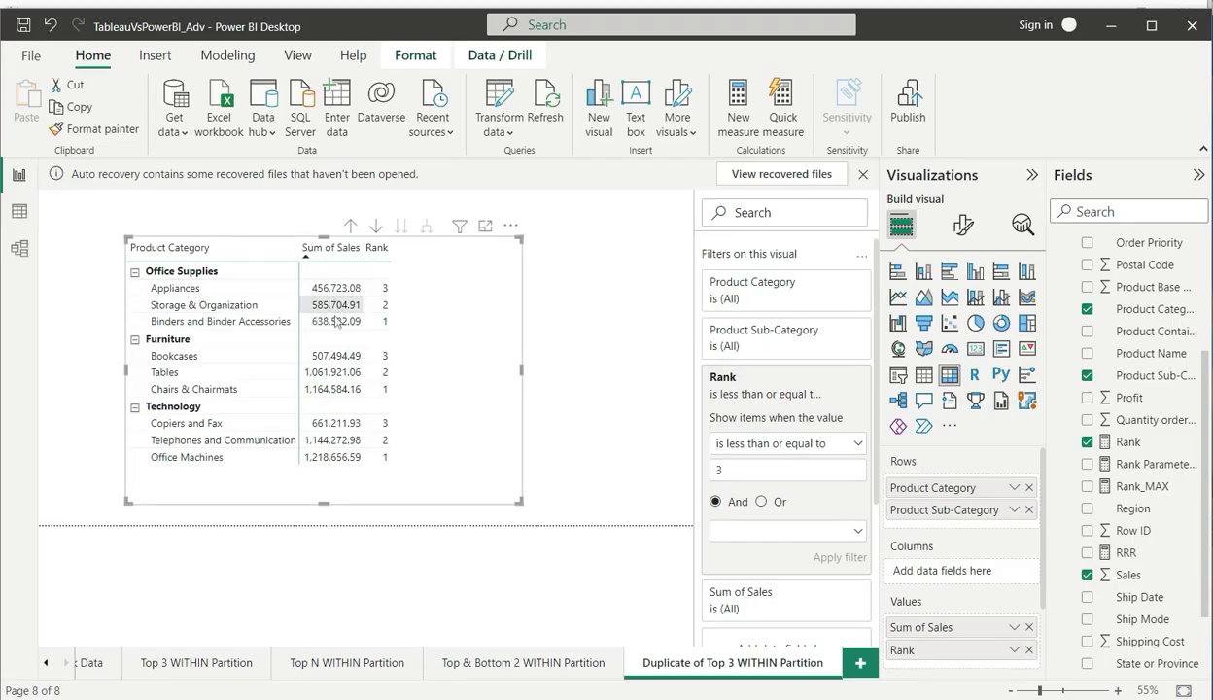
pyautogui.hotkey('alt', 'Tab')
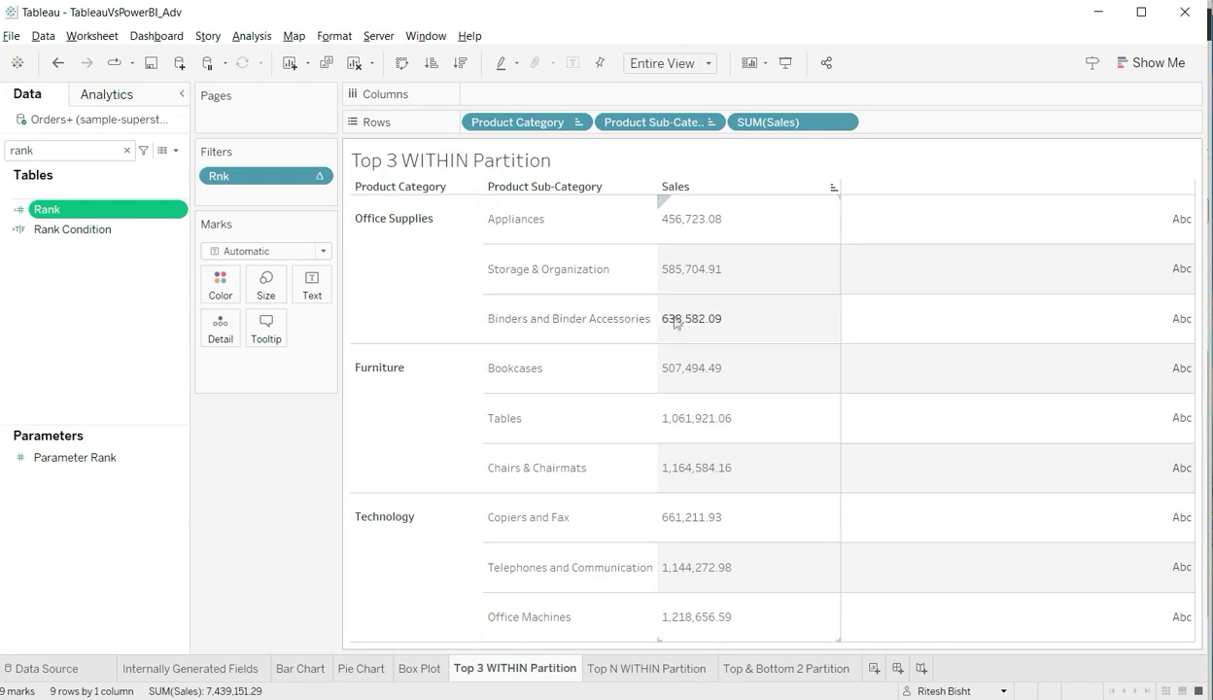
pyautogui.hotkey('alt', 'Tab')
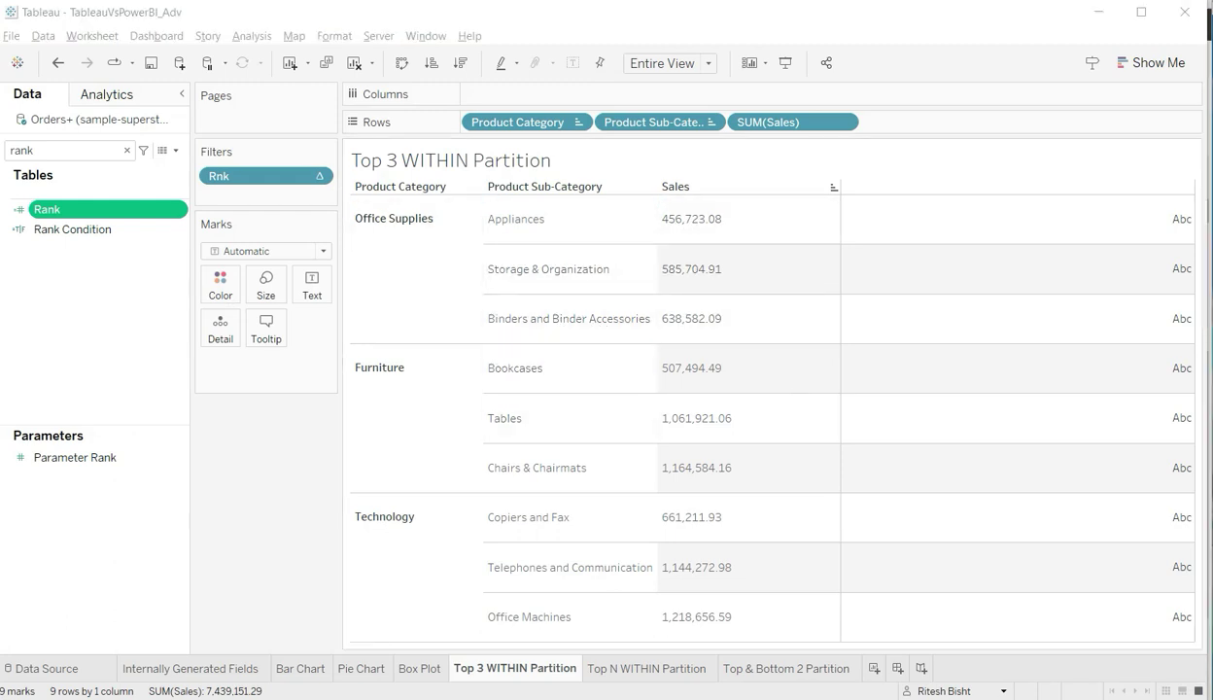